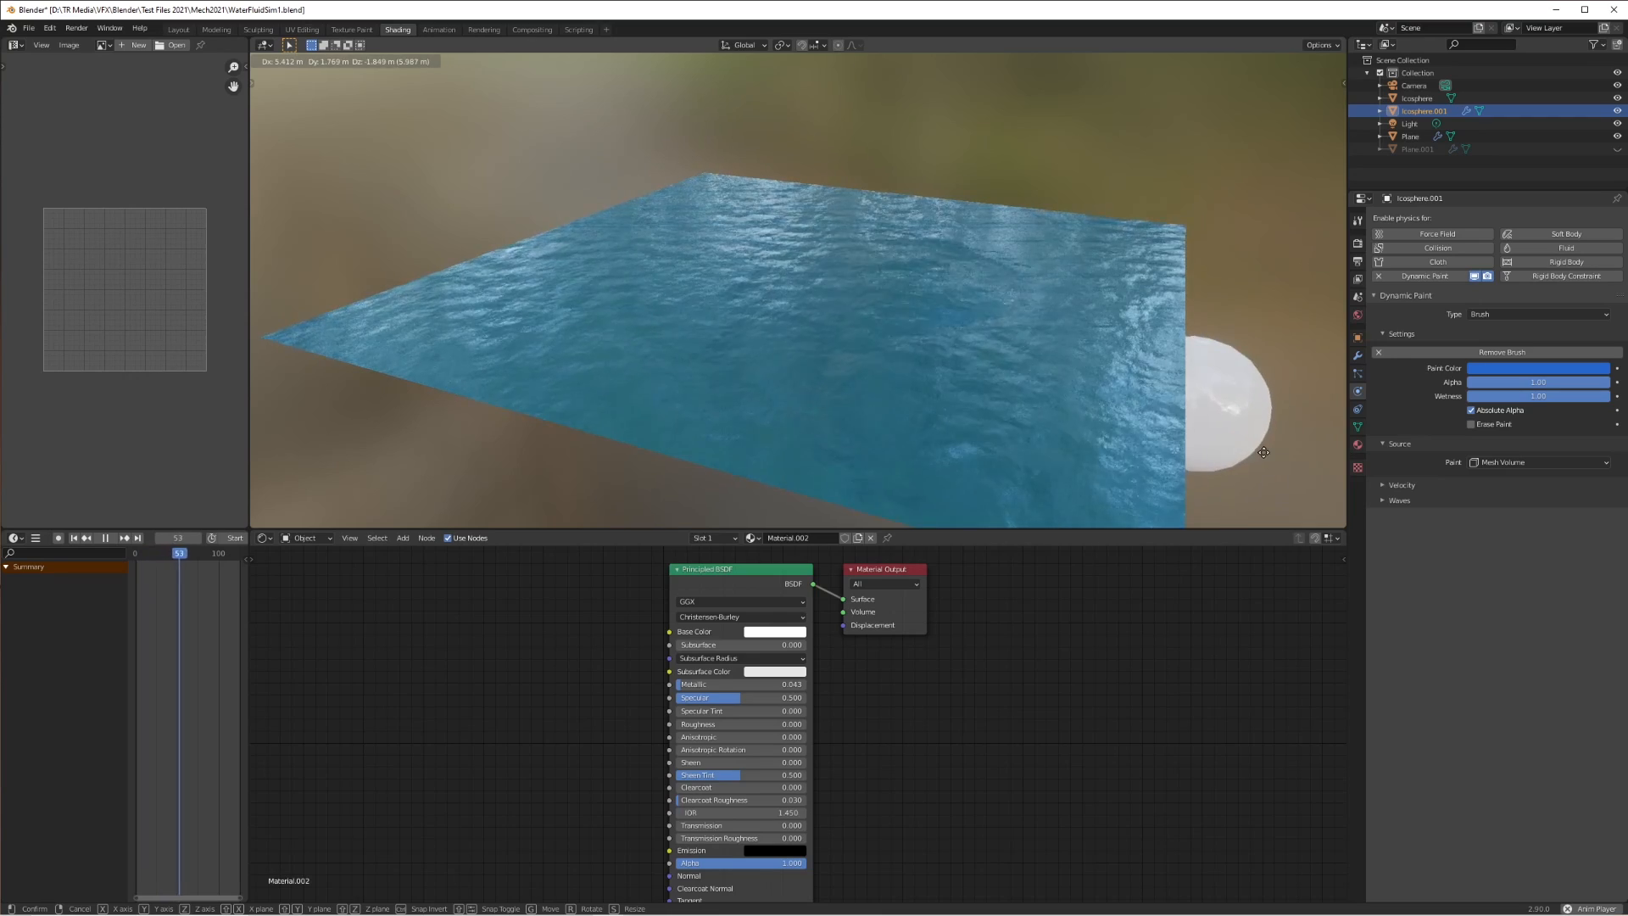
Preview the finished water simulation by moving the sphere around over the water surface during playback.
right_click(1074, 435)
middle_click_drag(953, 370, 1093, 415)
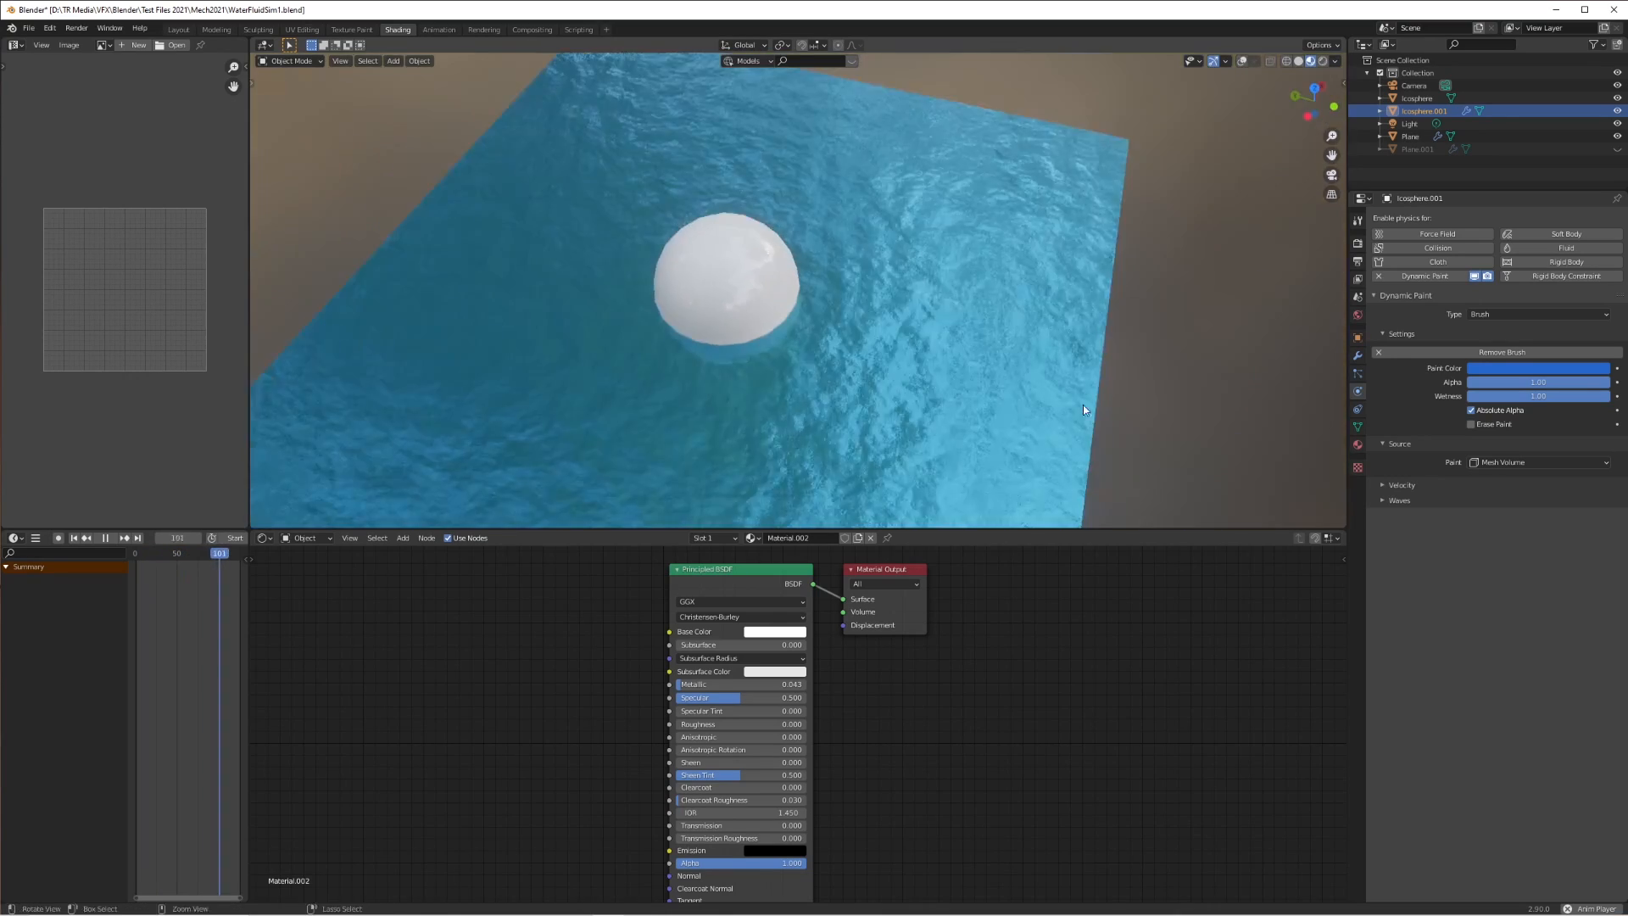
scroll(824, 341, "up", 2)
key("g")
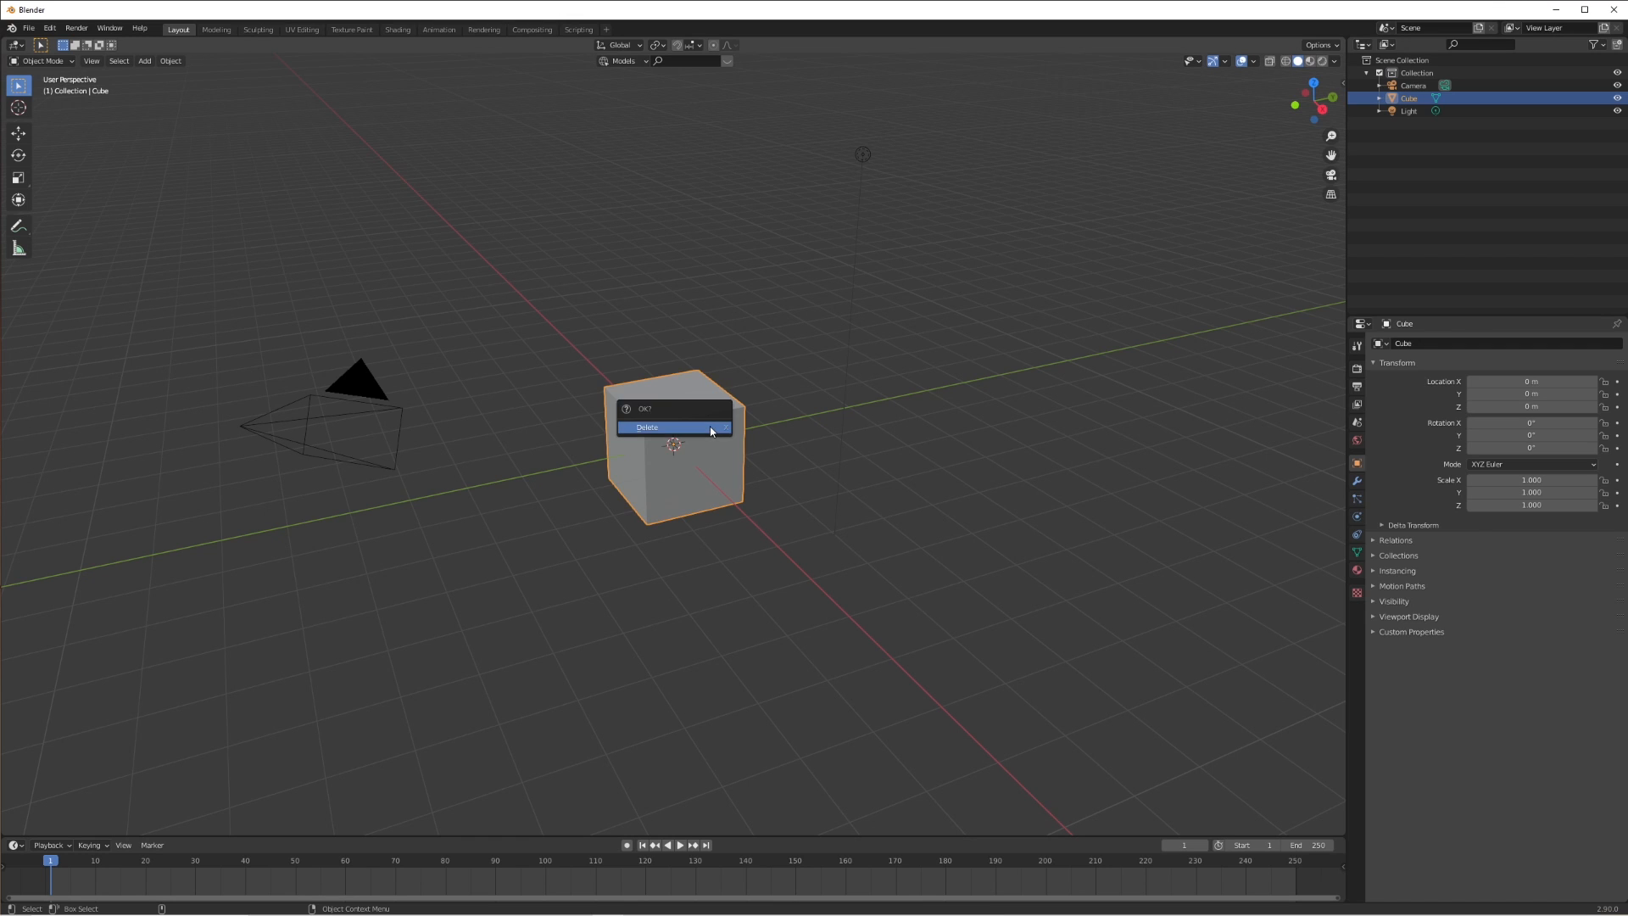
Replace the default cube with a mesh plane scaled up by a factor of 5.
left_click(710, 426)
scroll(719, 403, "up", 2)
key("shift+a")
mouse_move(743, 414)
left_click(836, 416)
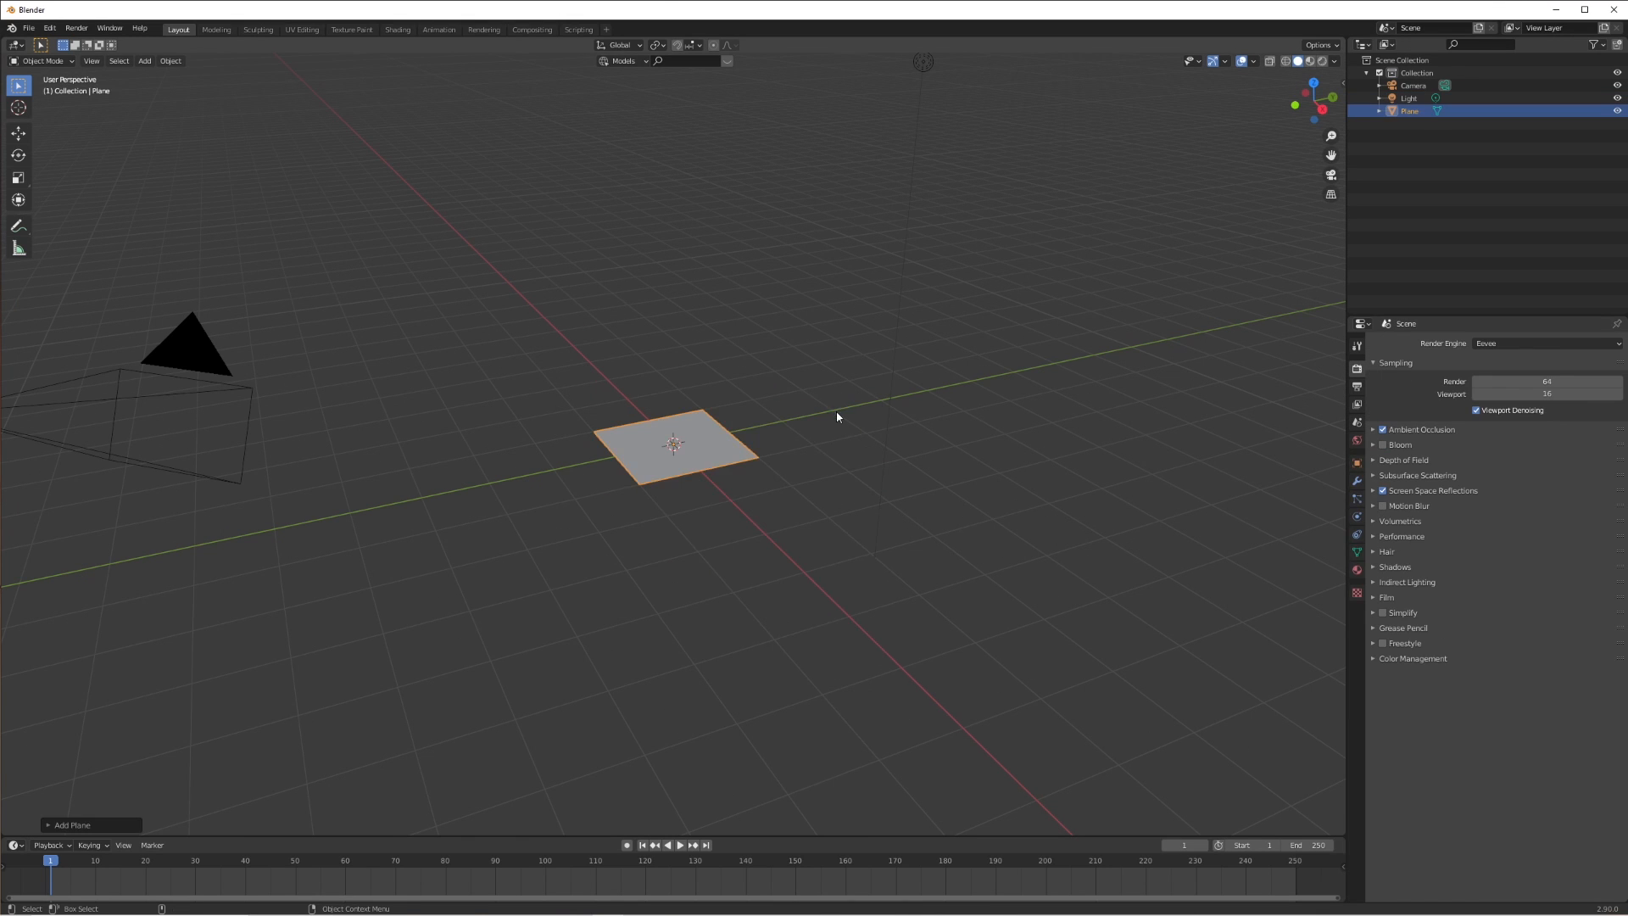
type("s5")
key("Return")
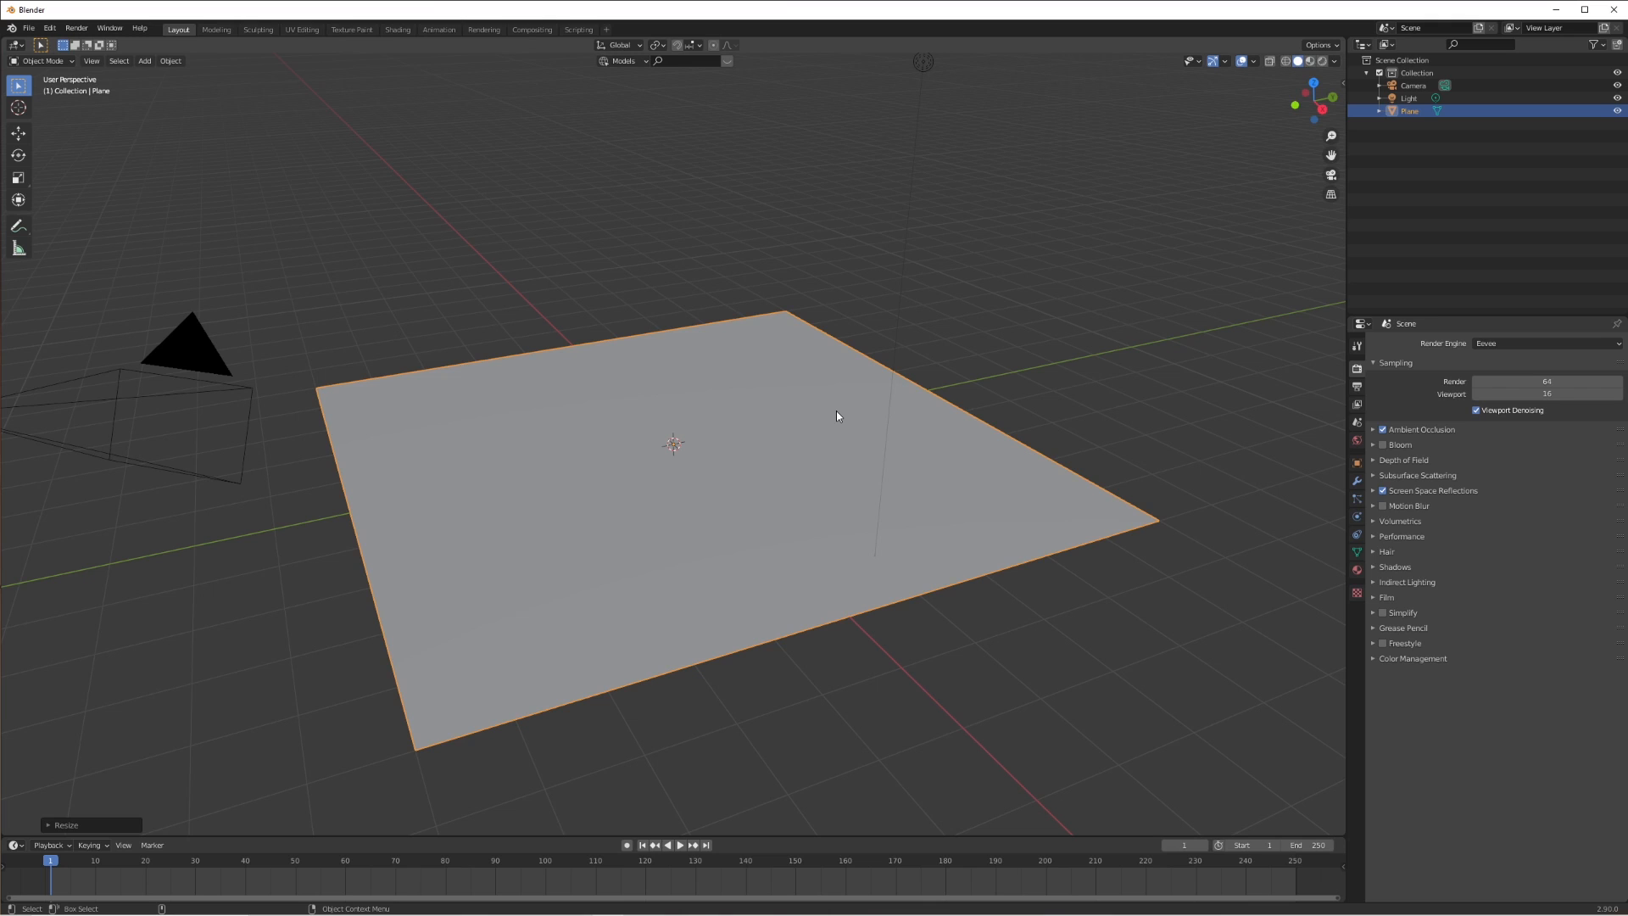
Subdivide the whole plane with 100 cuts and shade the object smooth.
key("Tab")
right_click(808, 400)
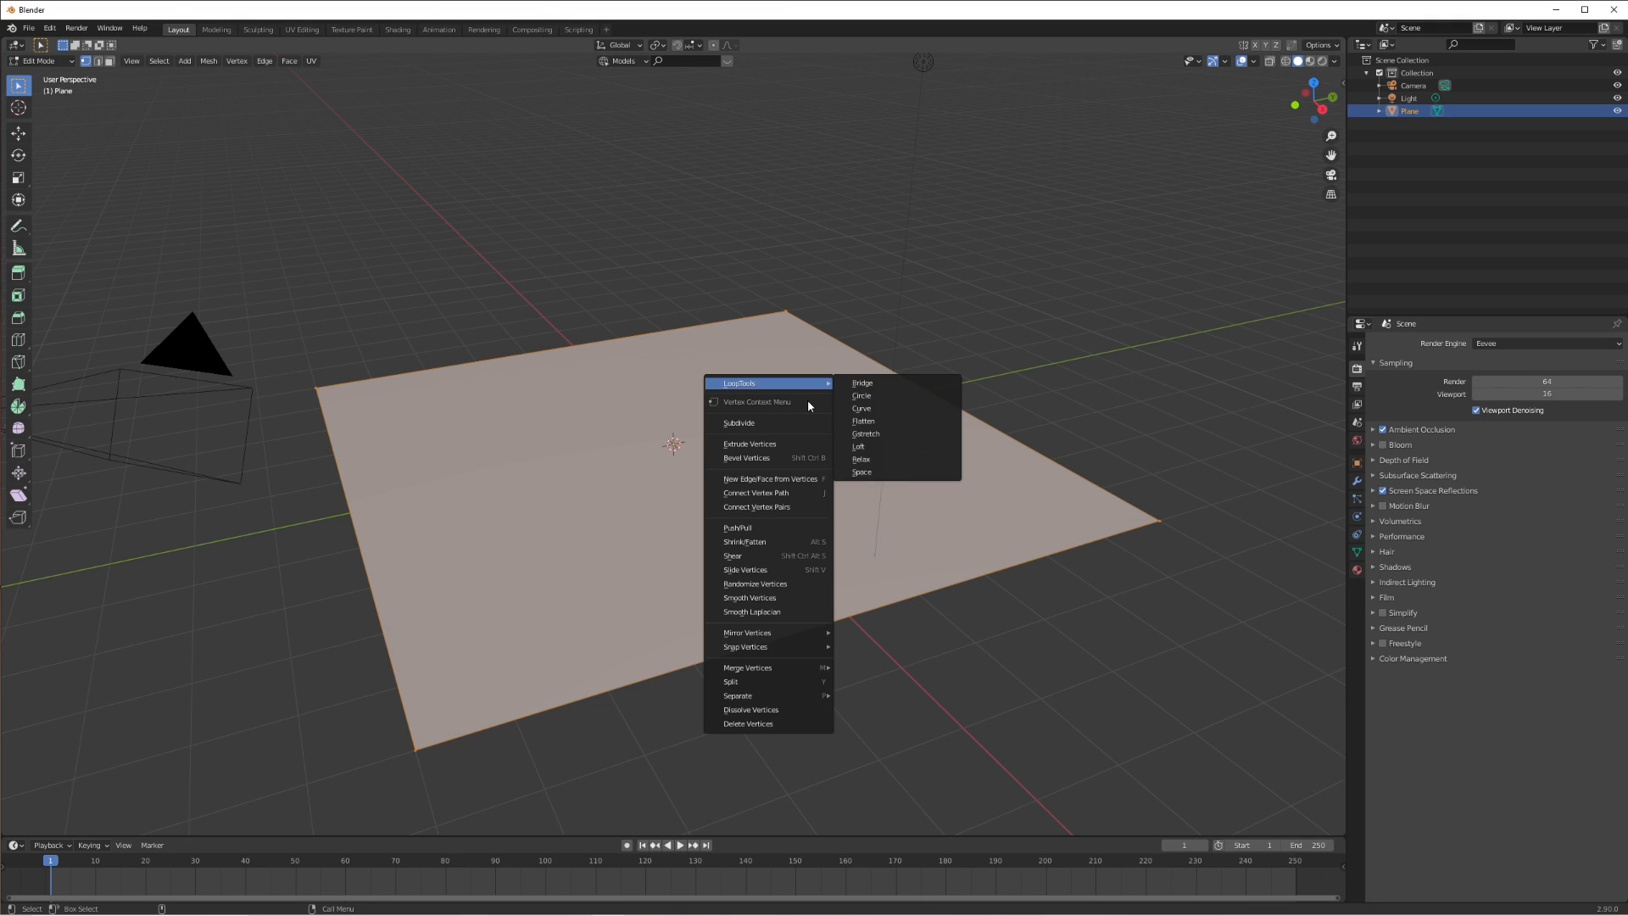
left_click(794, 418)
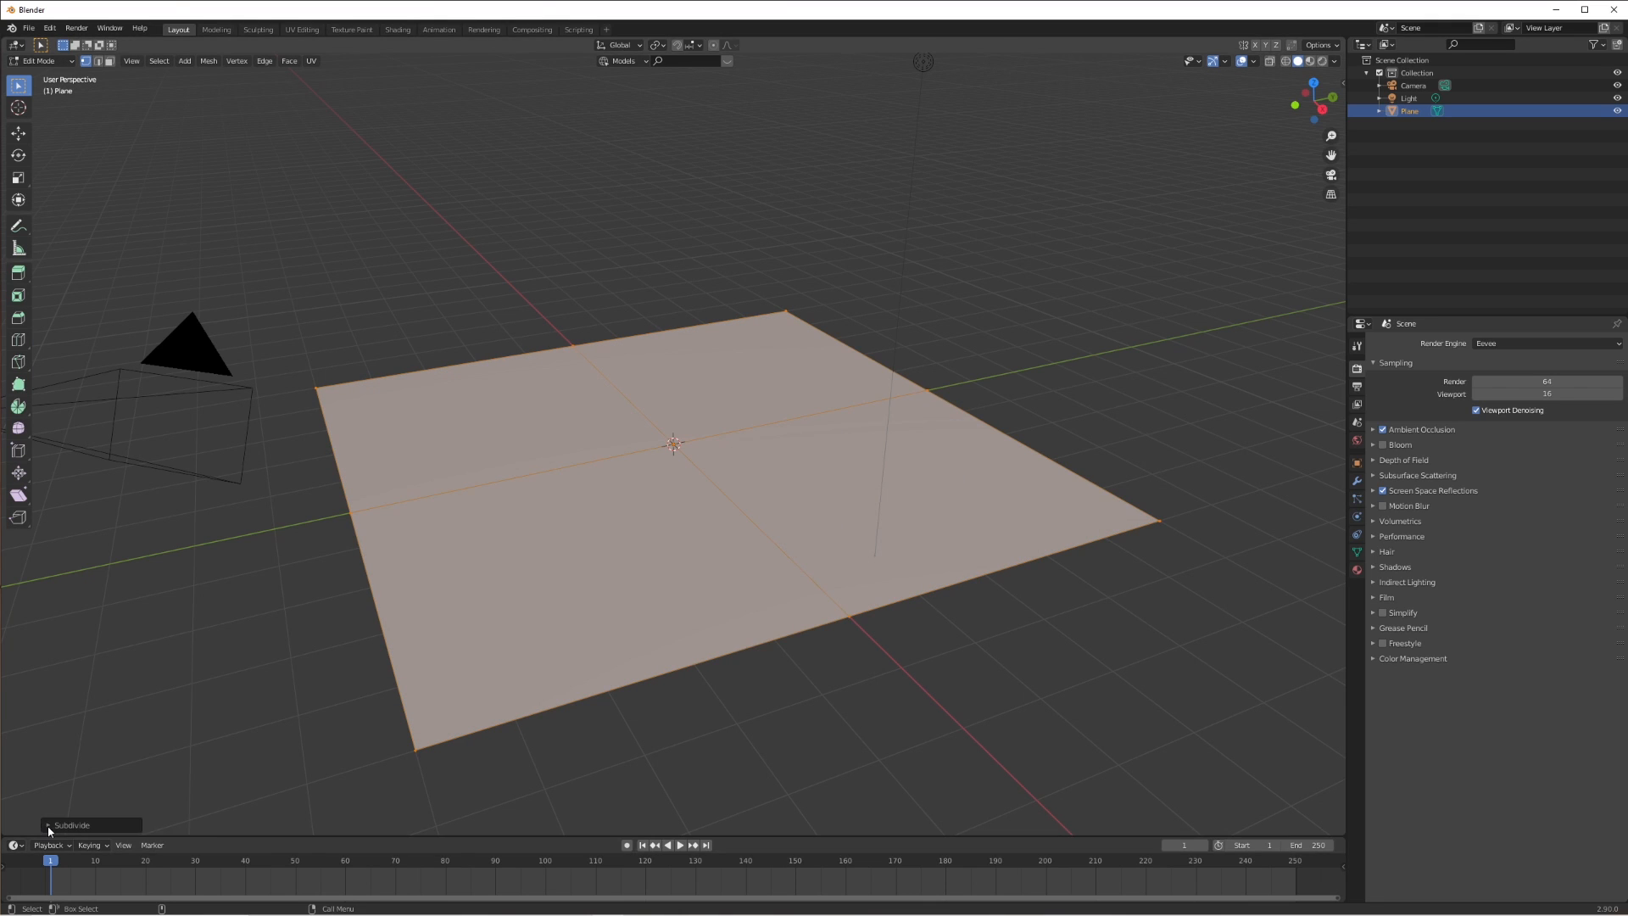
left_click(93, 825)
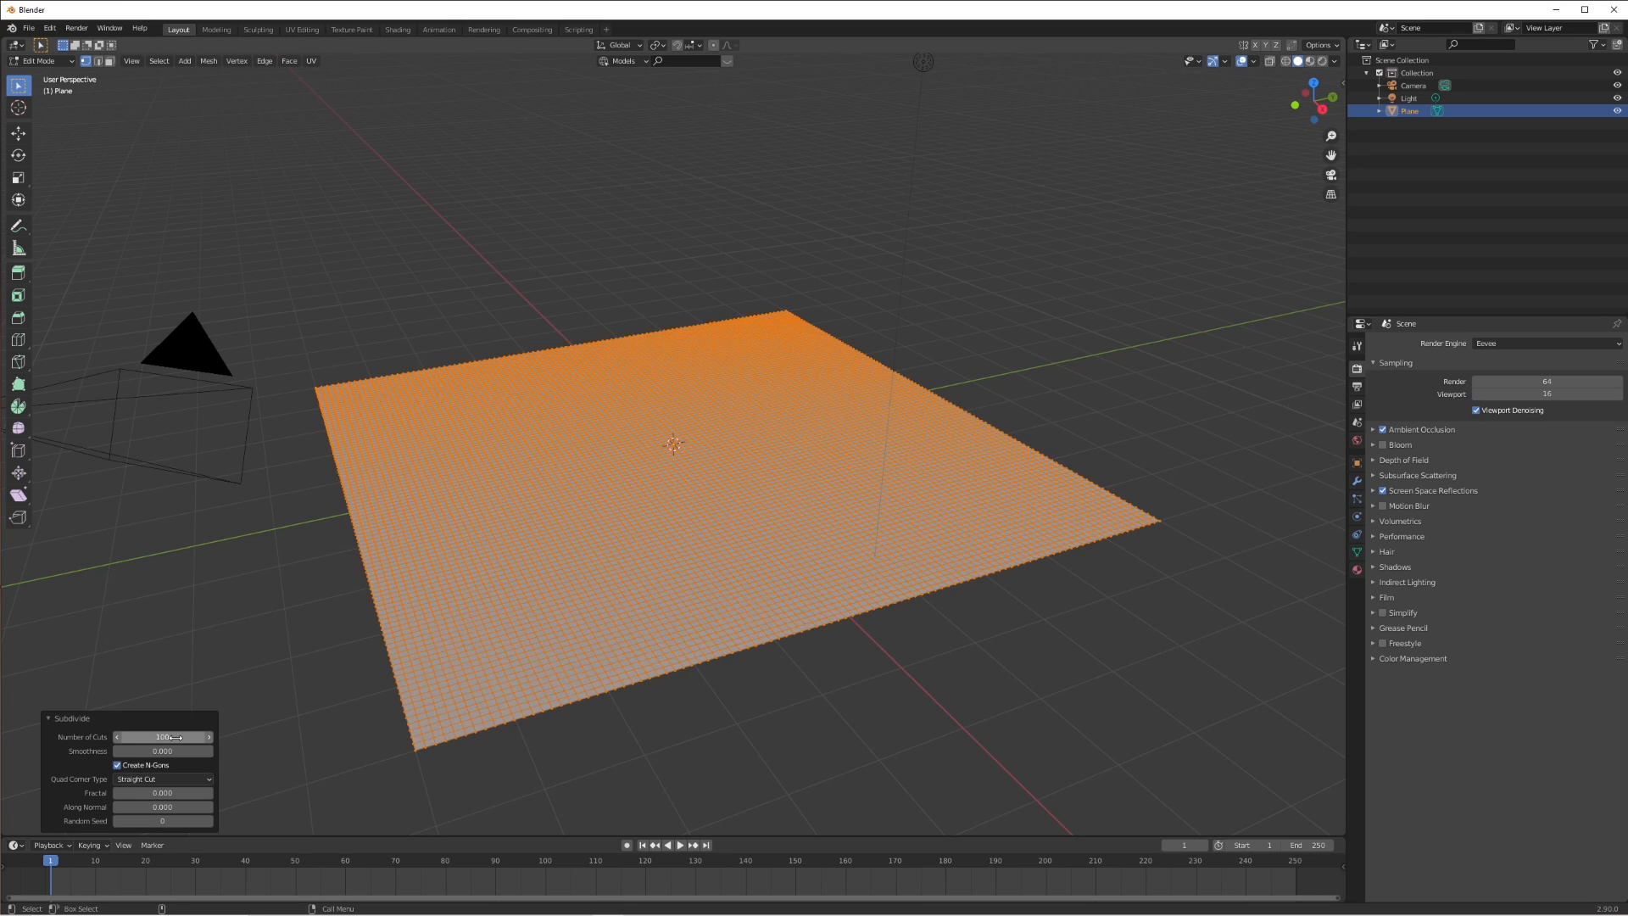
key("Tab")
right_click(730, 451)
left_click(724, 454)
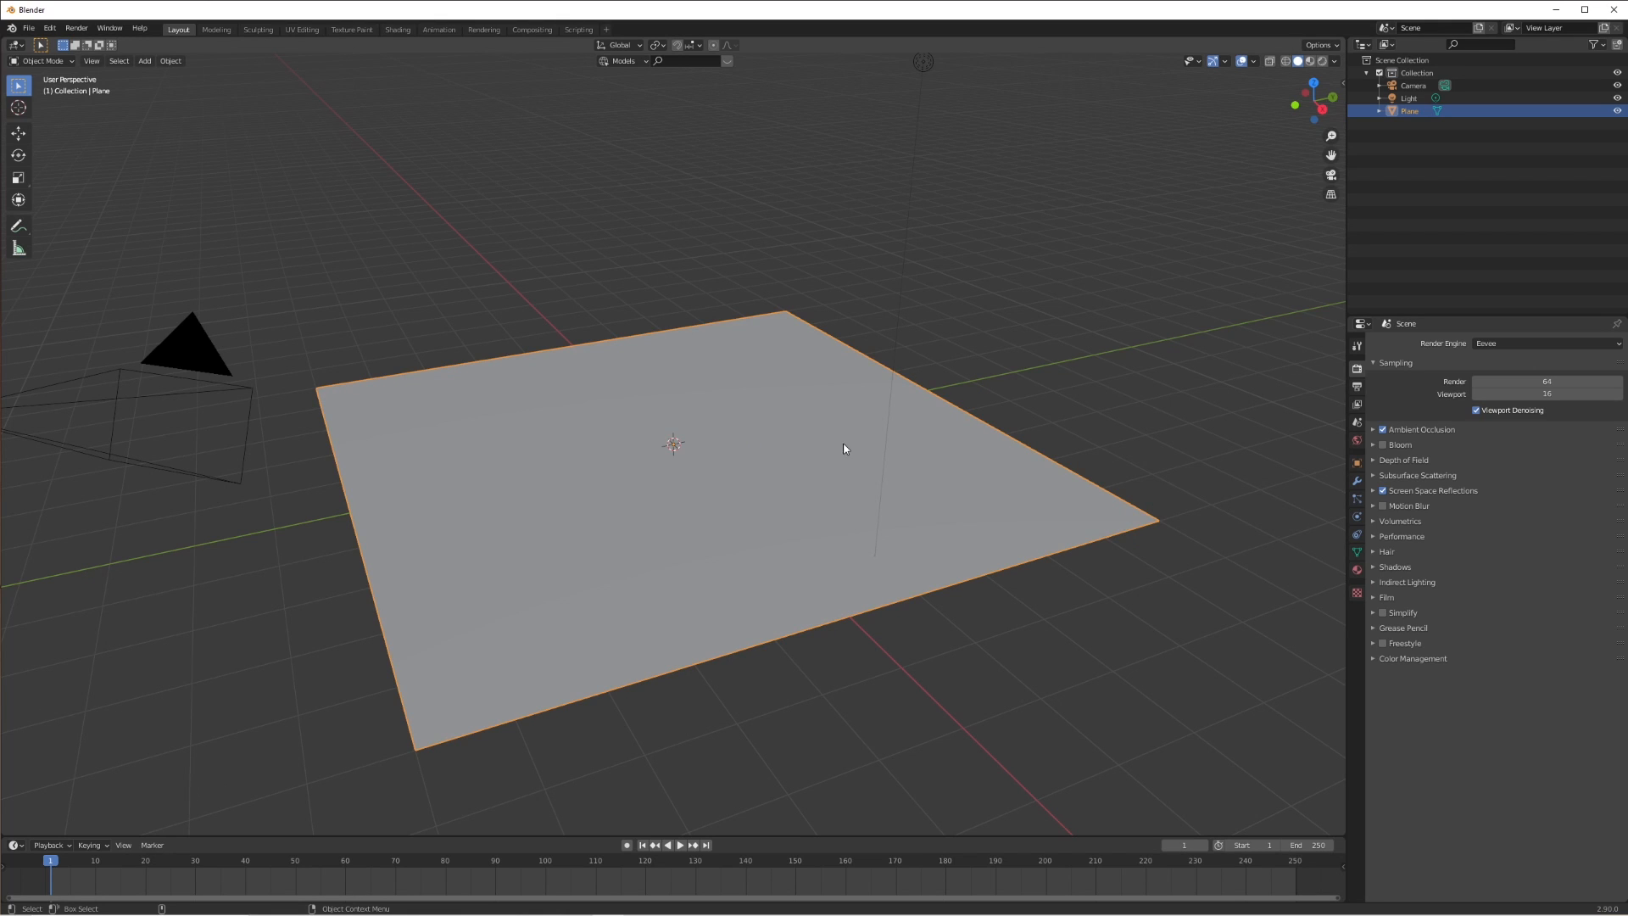
Add an ico sphere and raise it about 2.42 m along Z, above the plane.
key("shift+a")
mouse_move(792, 422)
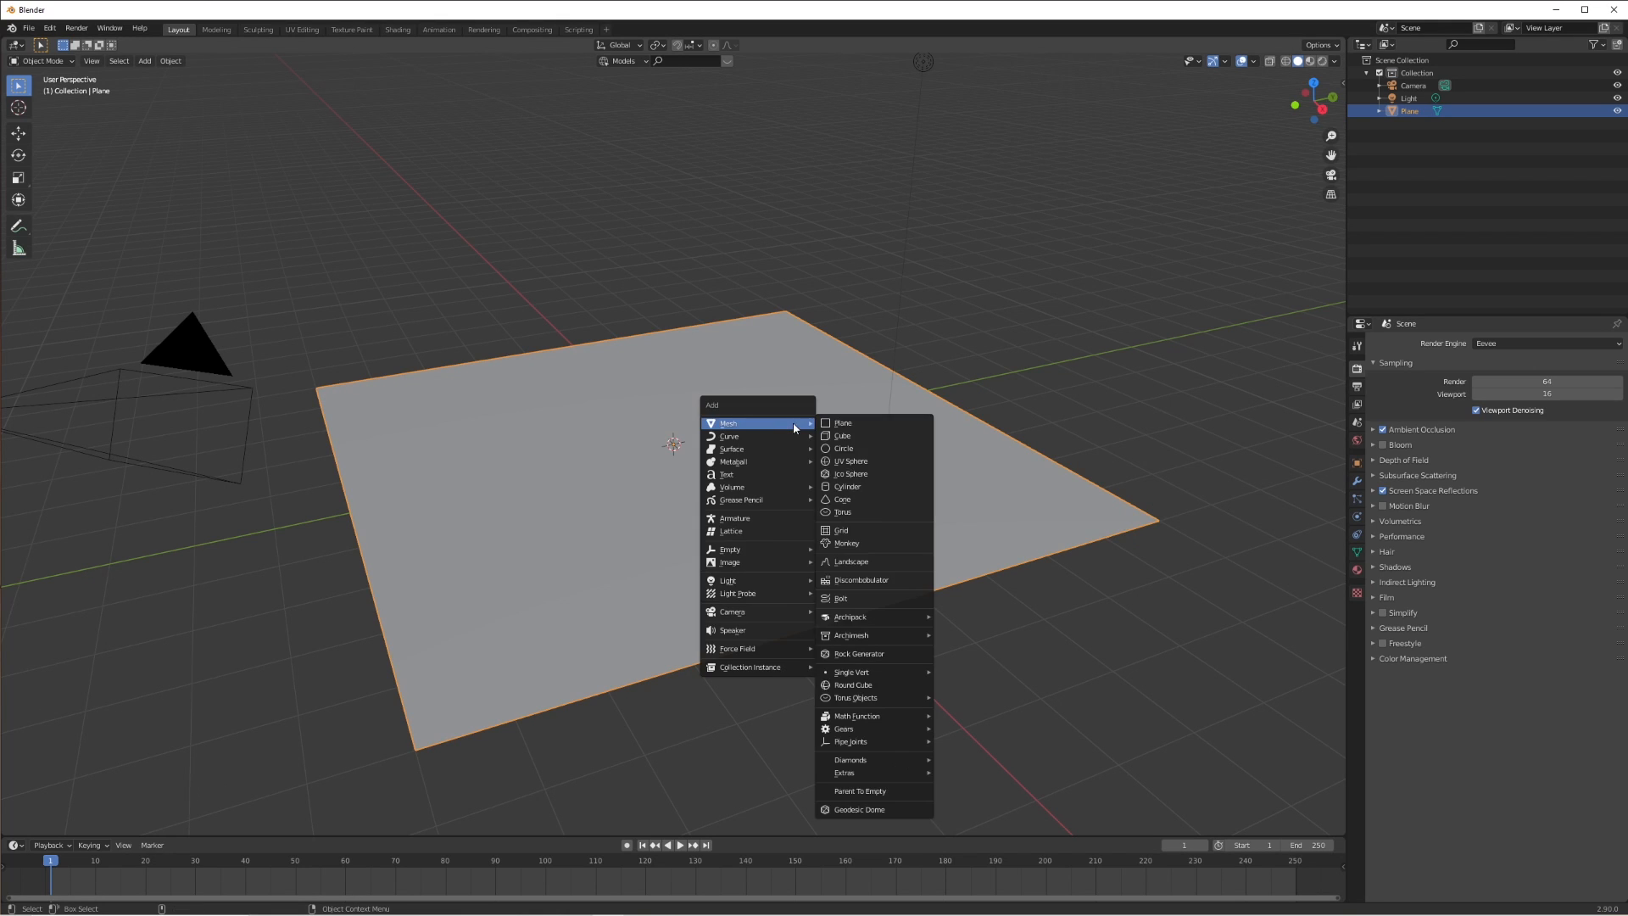
left_click(858, 478)
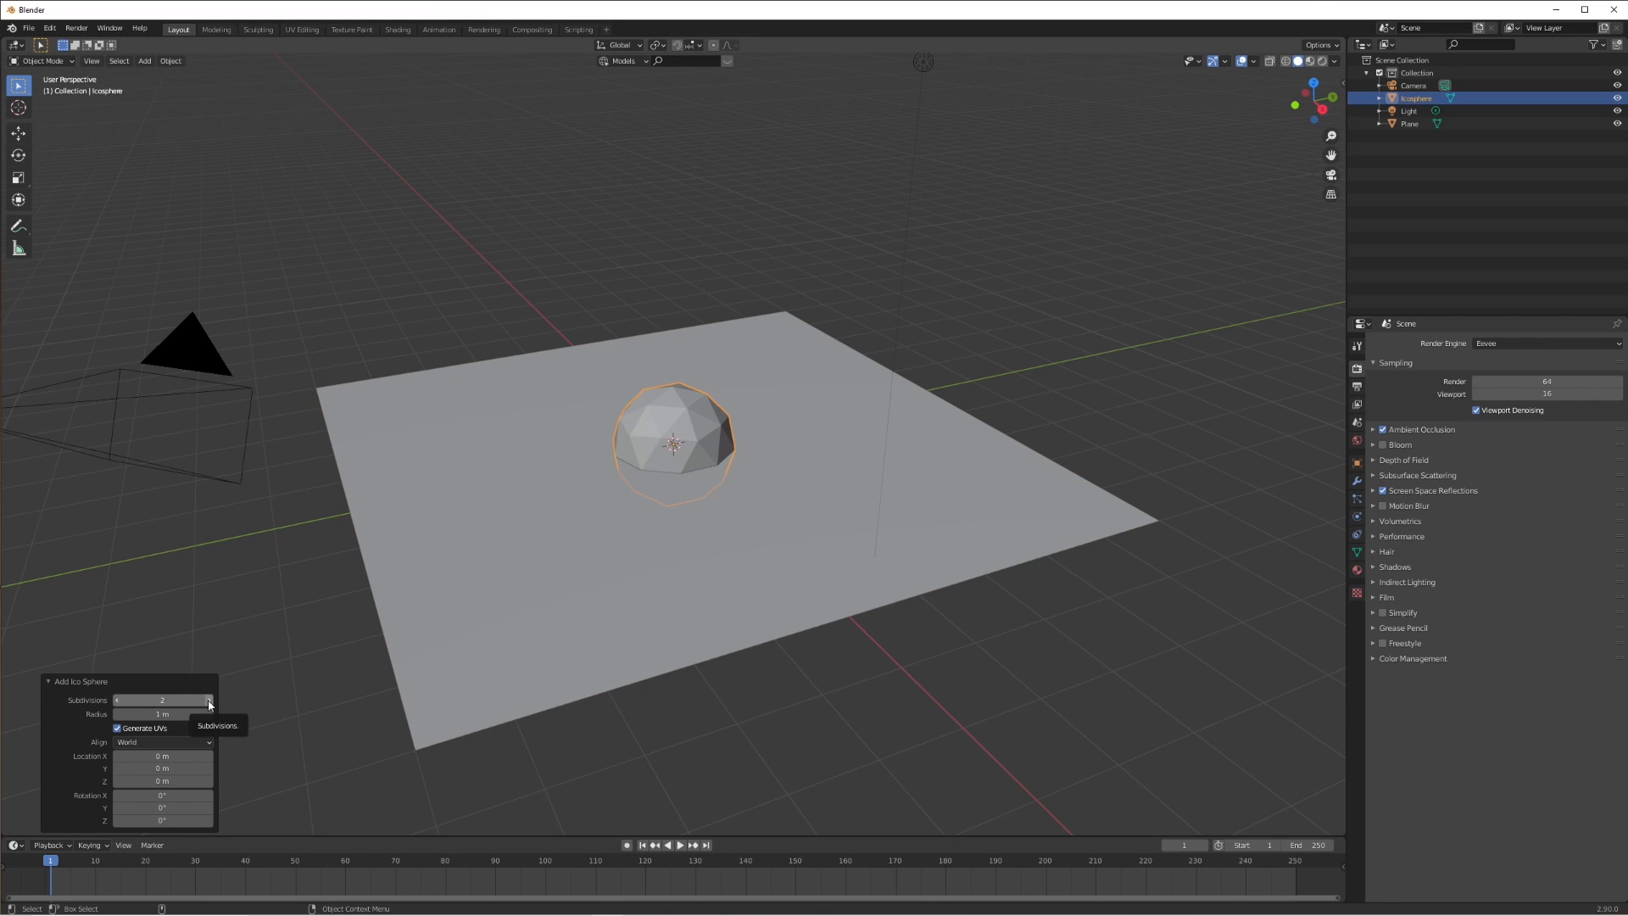
key("g")
key("z")
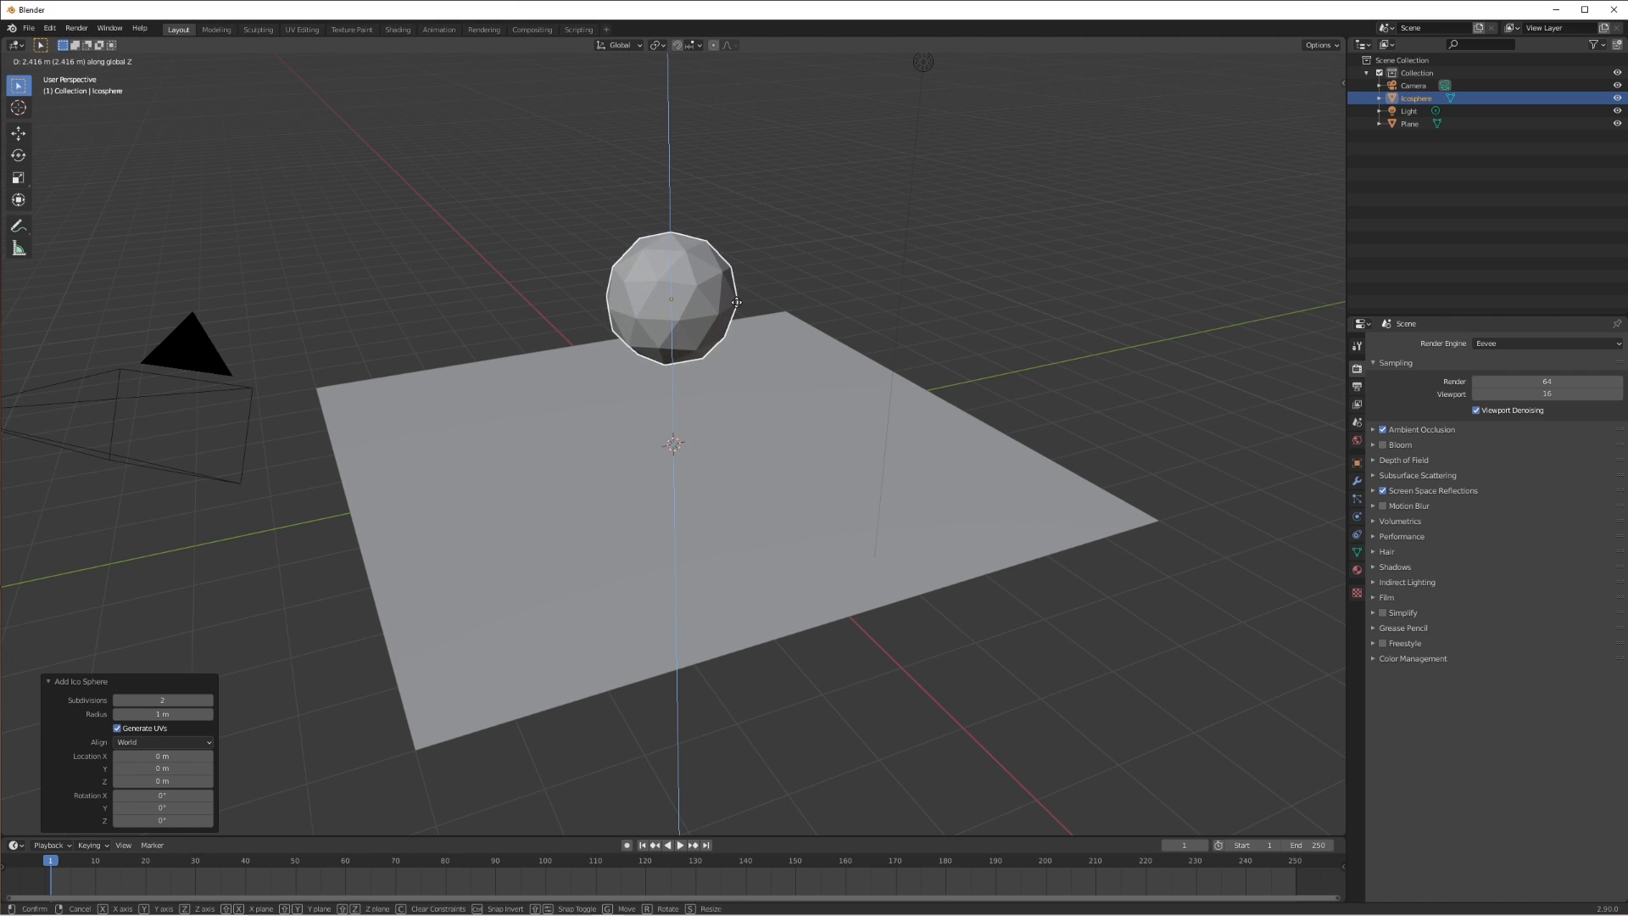
left_click(670, 298)
middle_click_drag(756, 434, 775, 420)
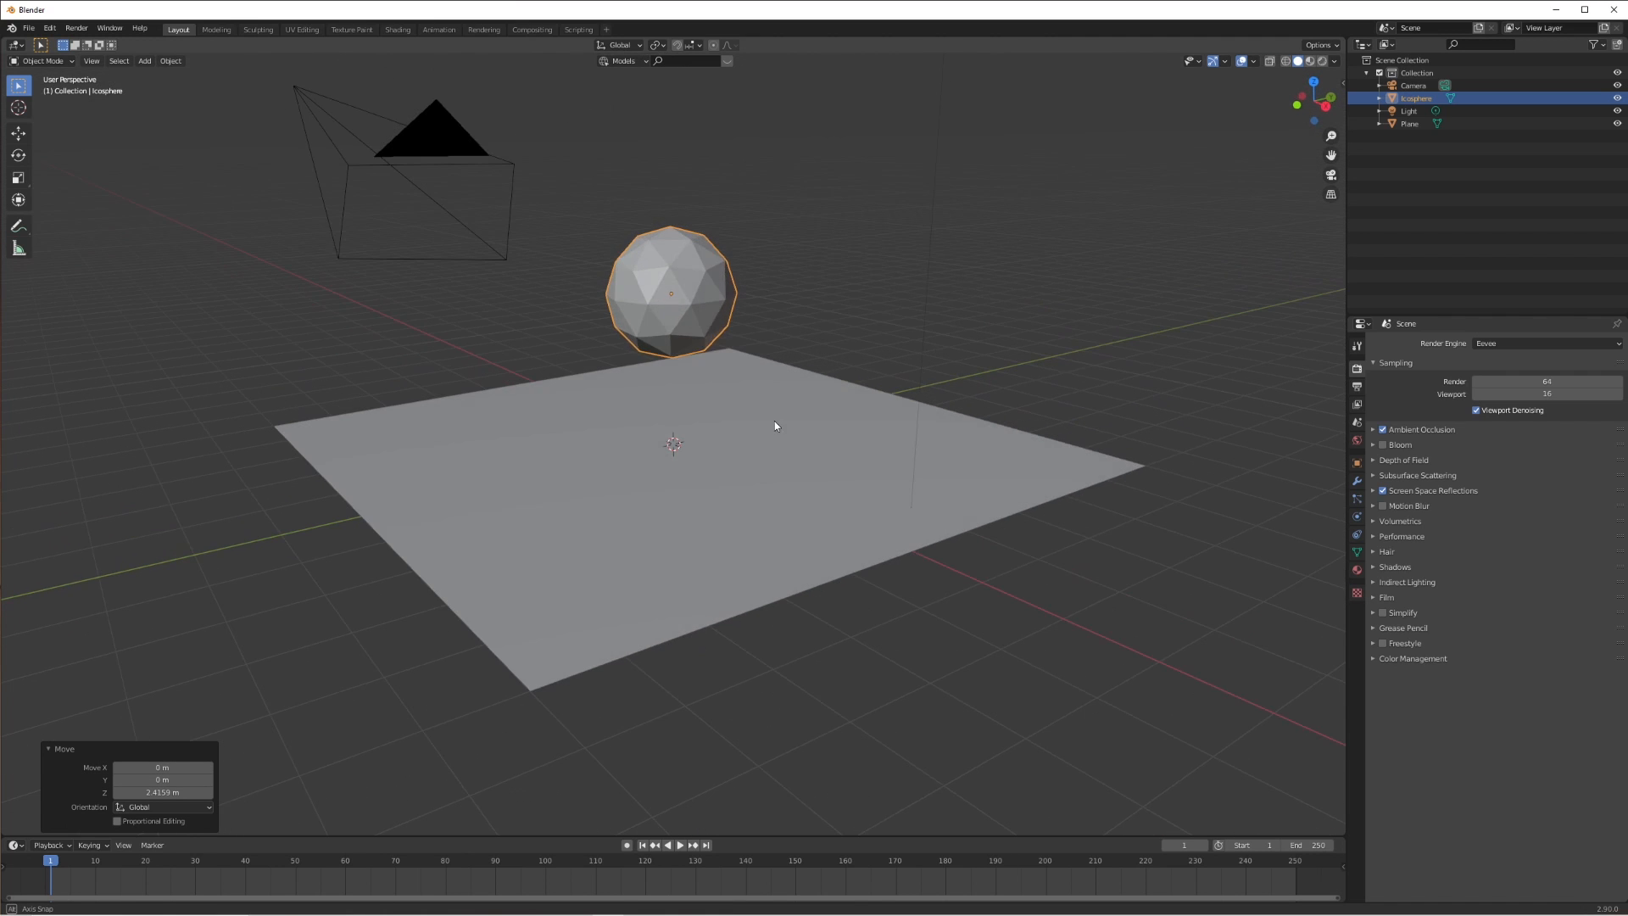
Look at the plane and the ico sphere in Material Preview shading.
left_click(785, 460)
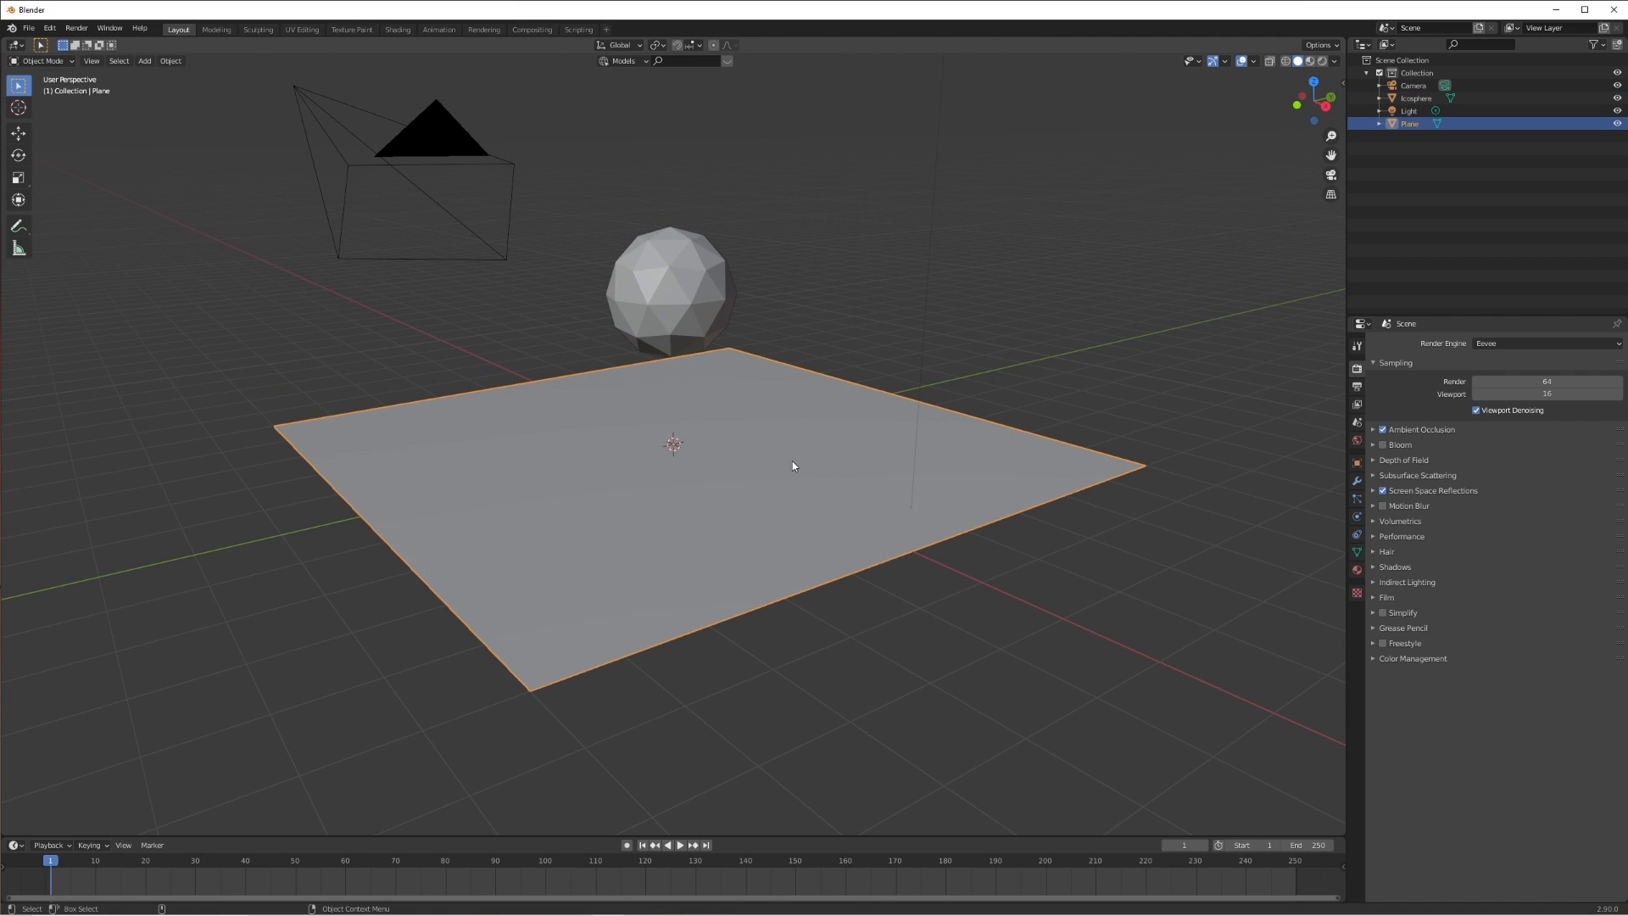
scroll(795, 460, "up", 2)
key("z")
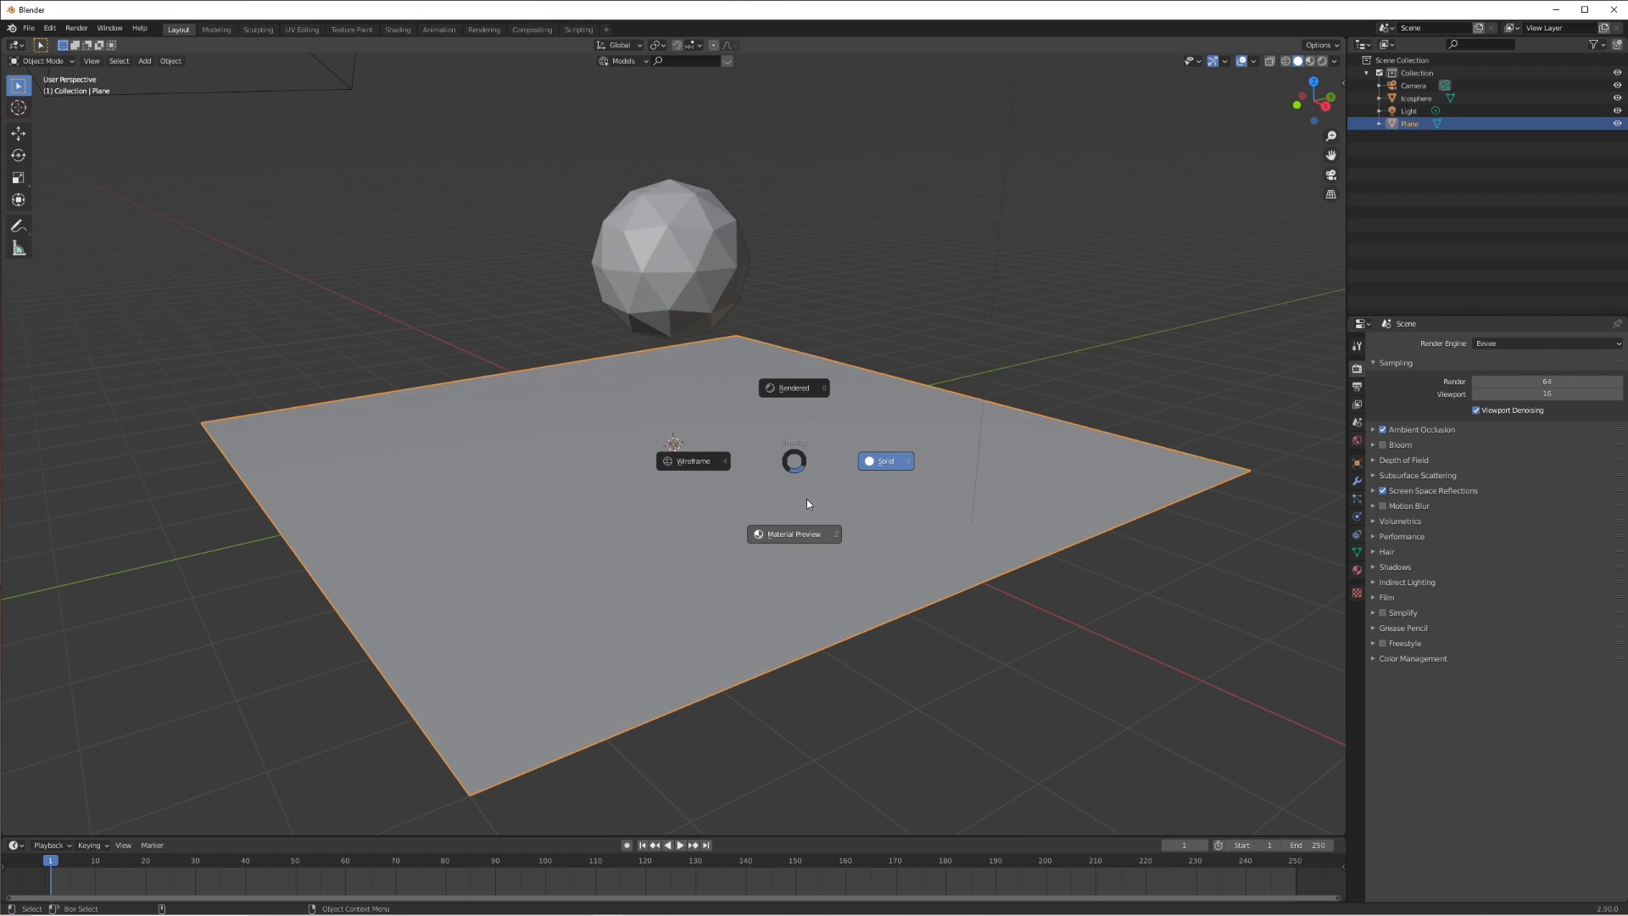
left_click(804, 517)
middle_click_drag(960, 389, 1021, 390)
left_click(679, 264)
middle_click_drag(981, 341, 995, 313)
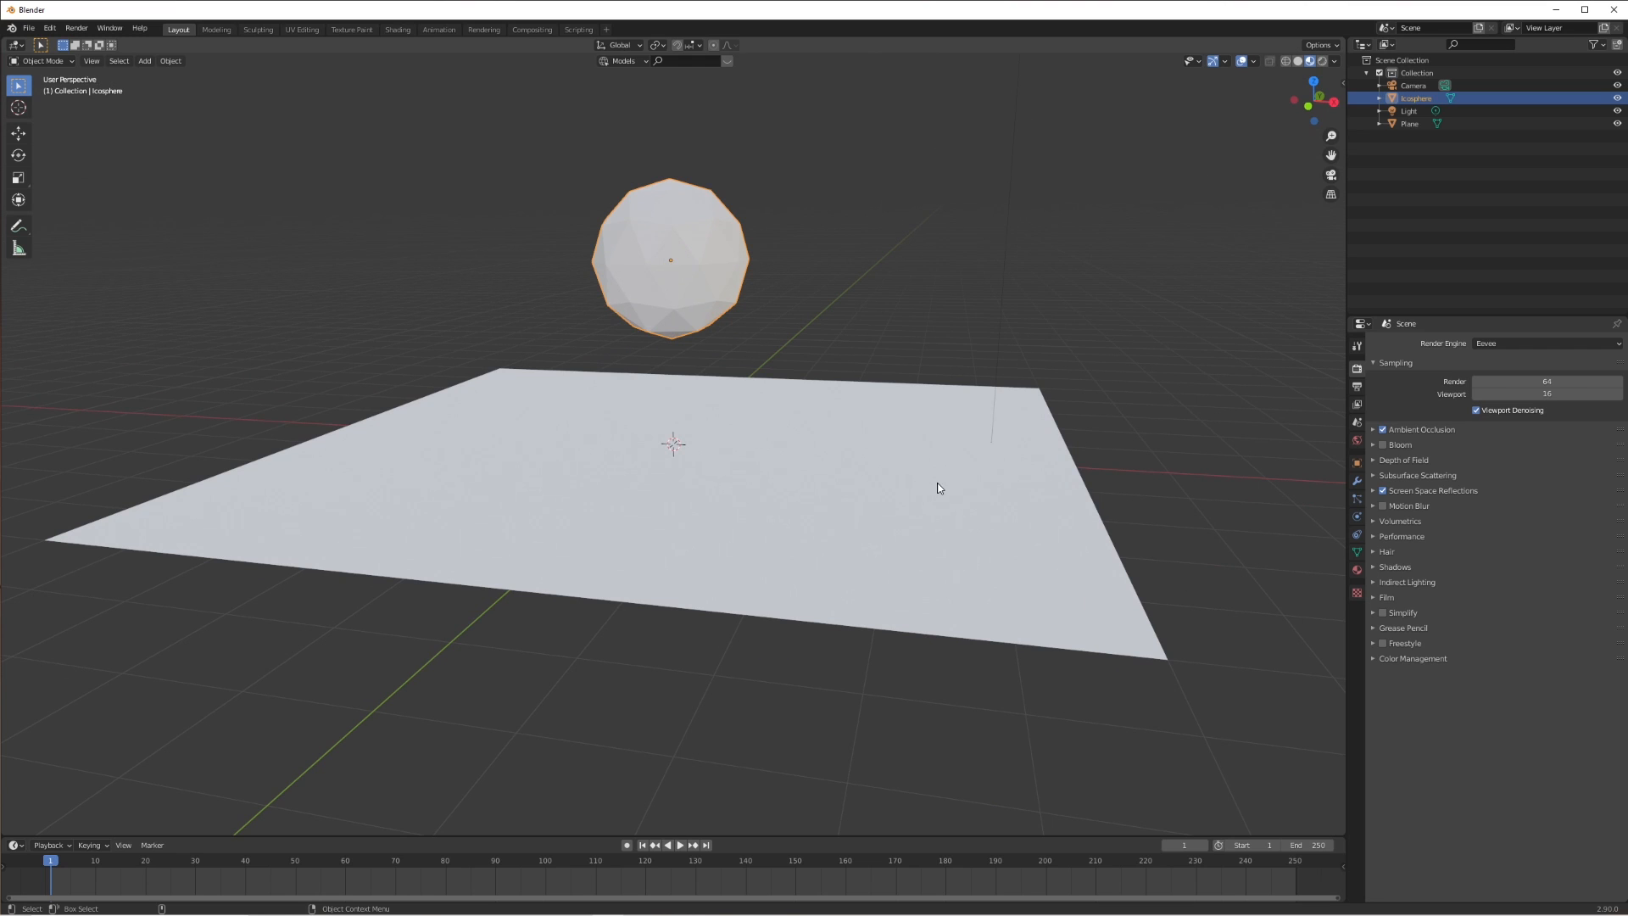
Enable Dynamic Paint physics on the plane and add it as a canvas.
left_click(939, 488)
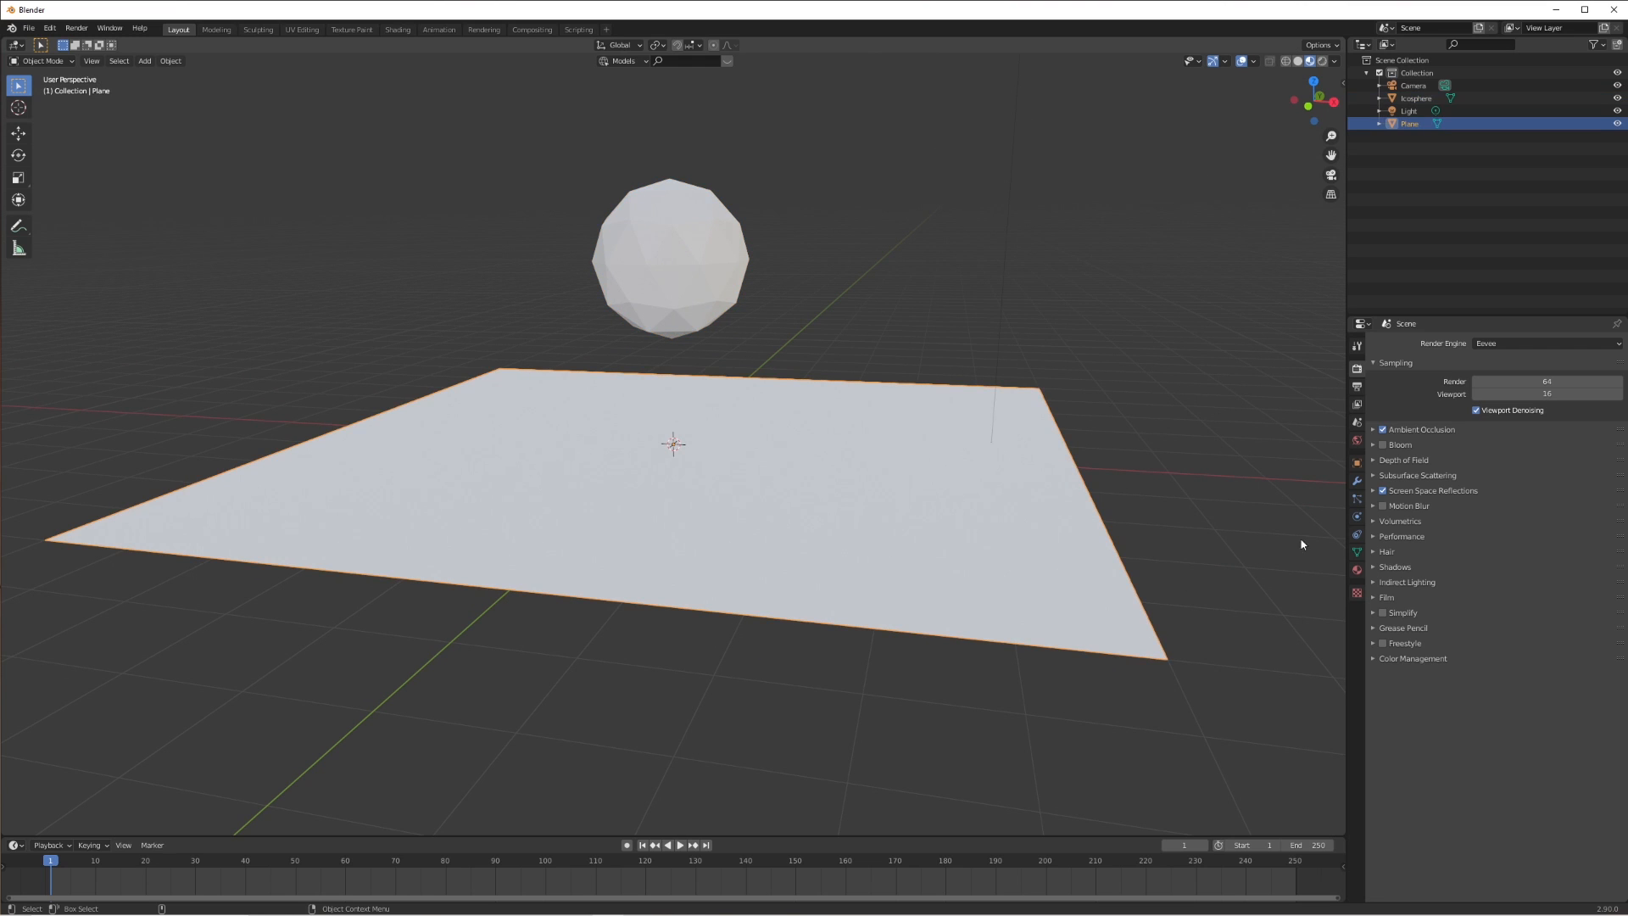
left_click(1356, 518)
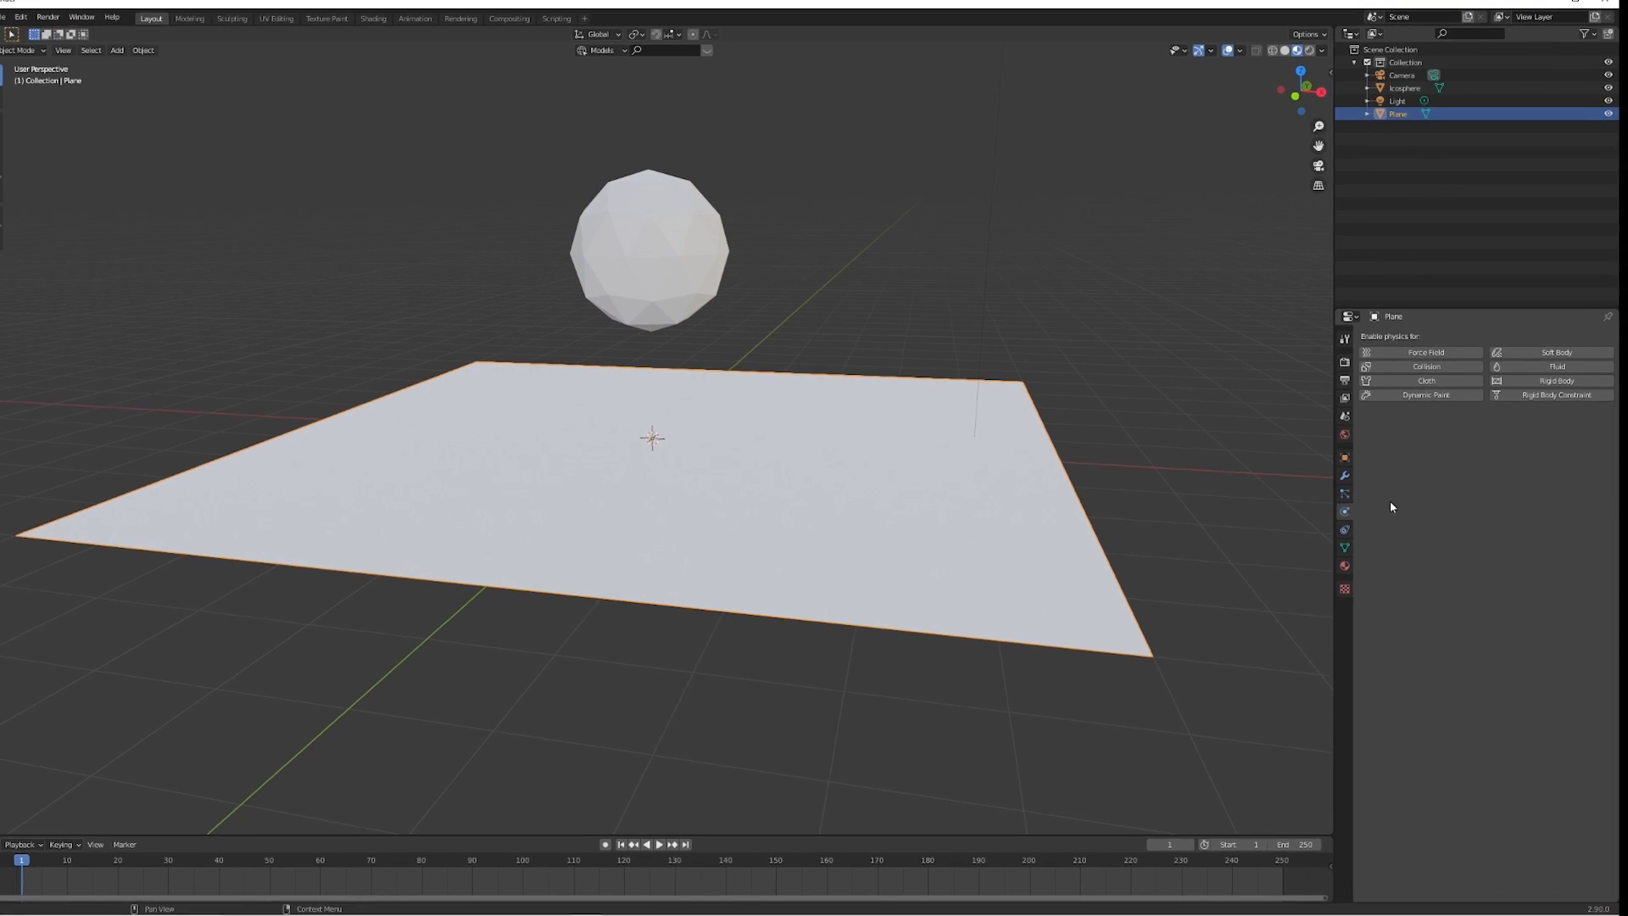
left_click(1441, 403)
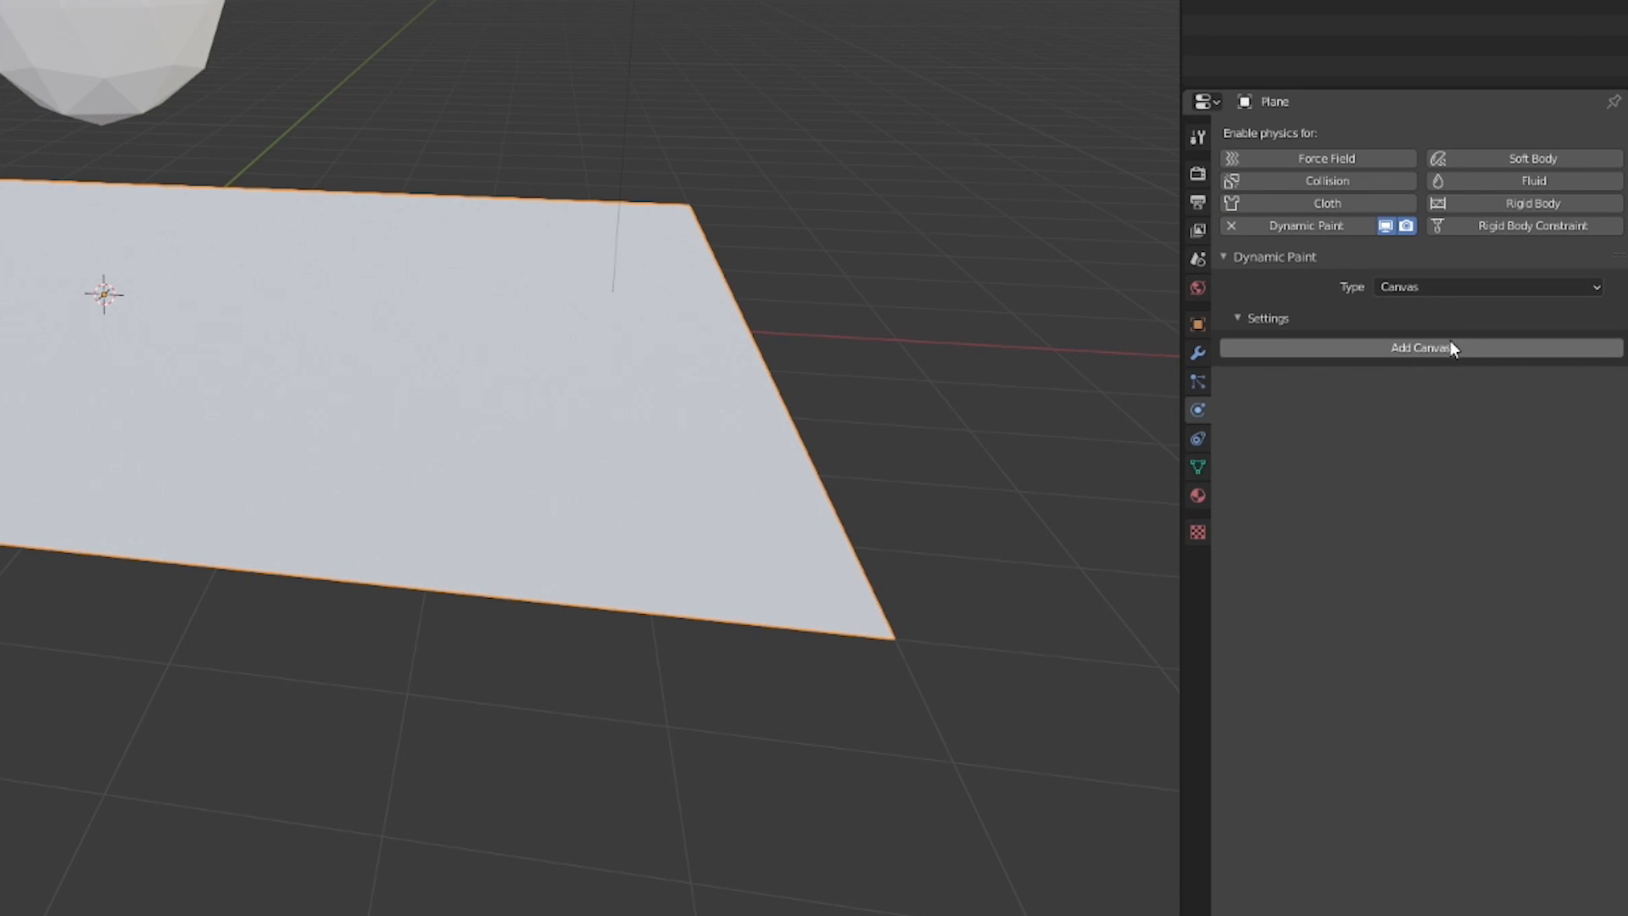
left_click(1441, 285)
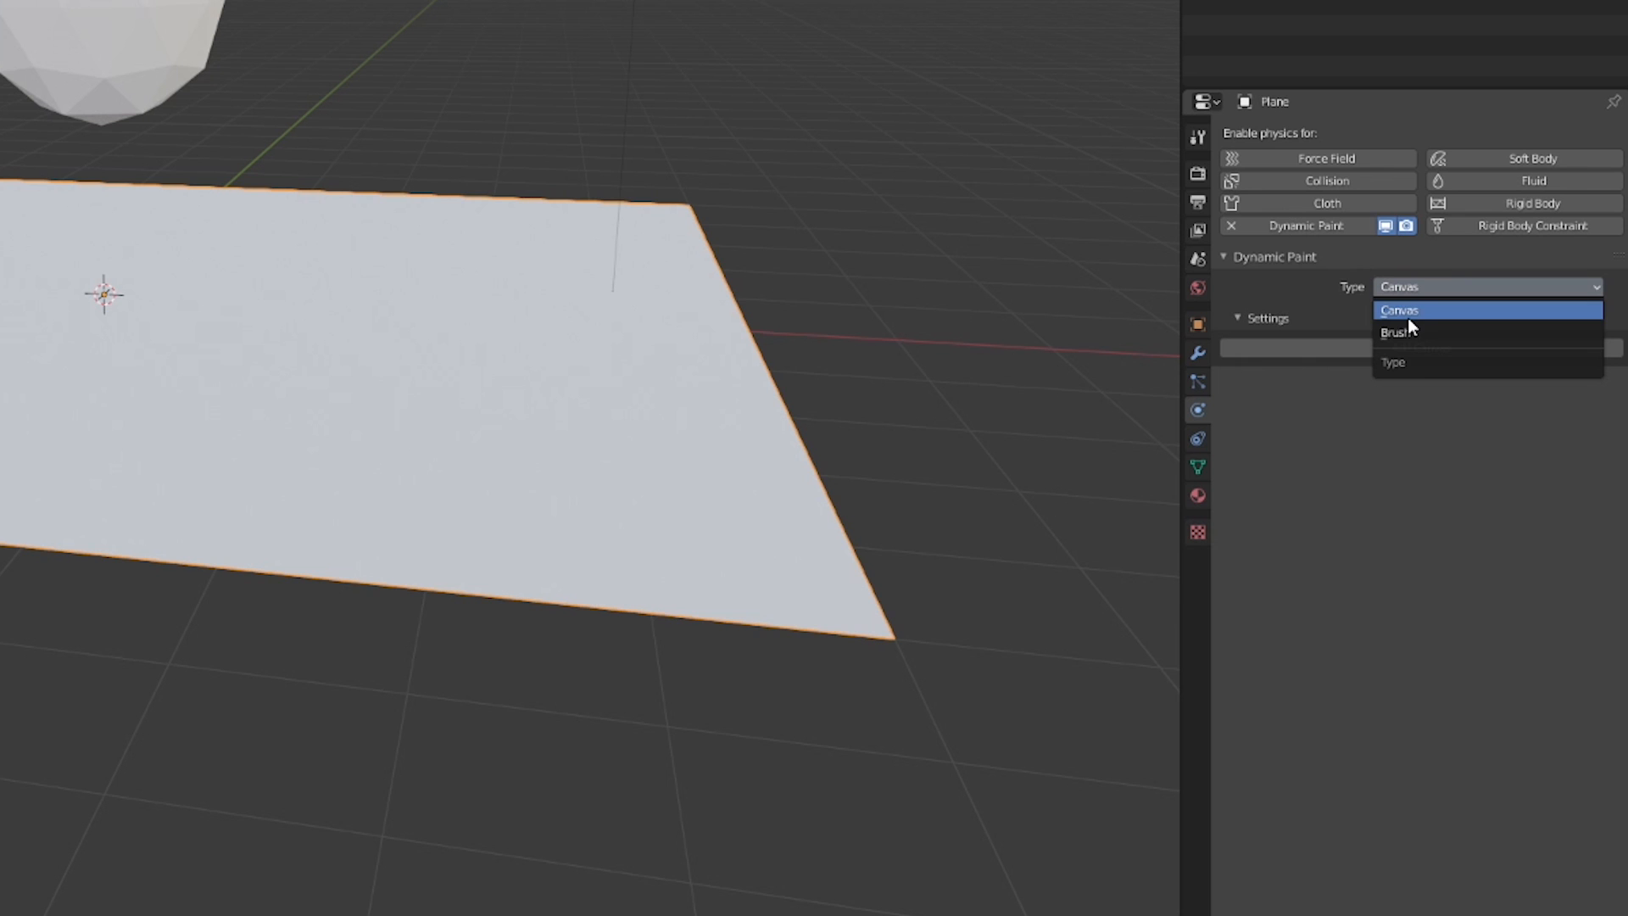
left_click(1423, 312)
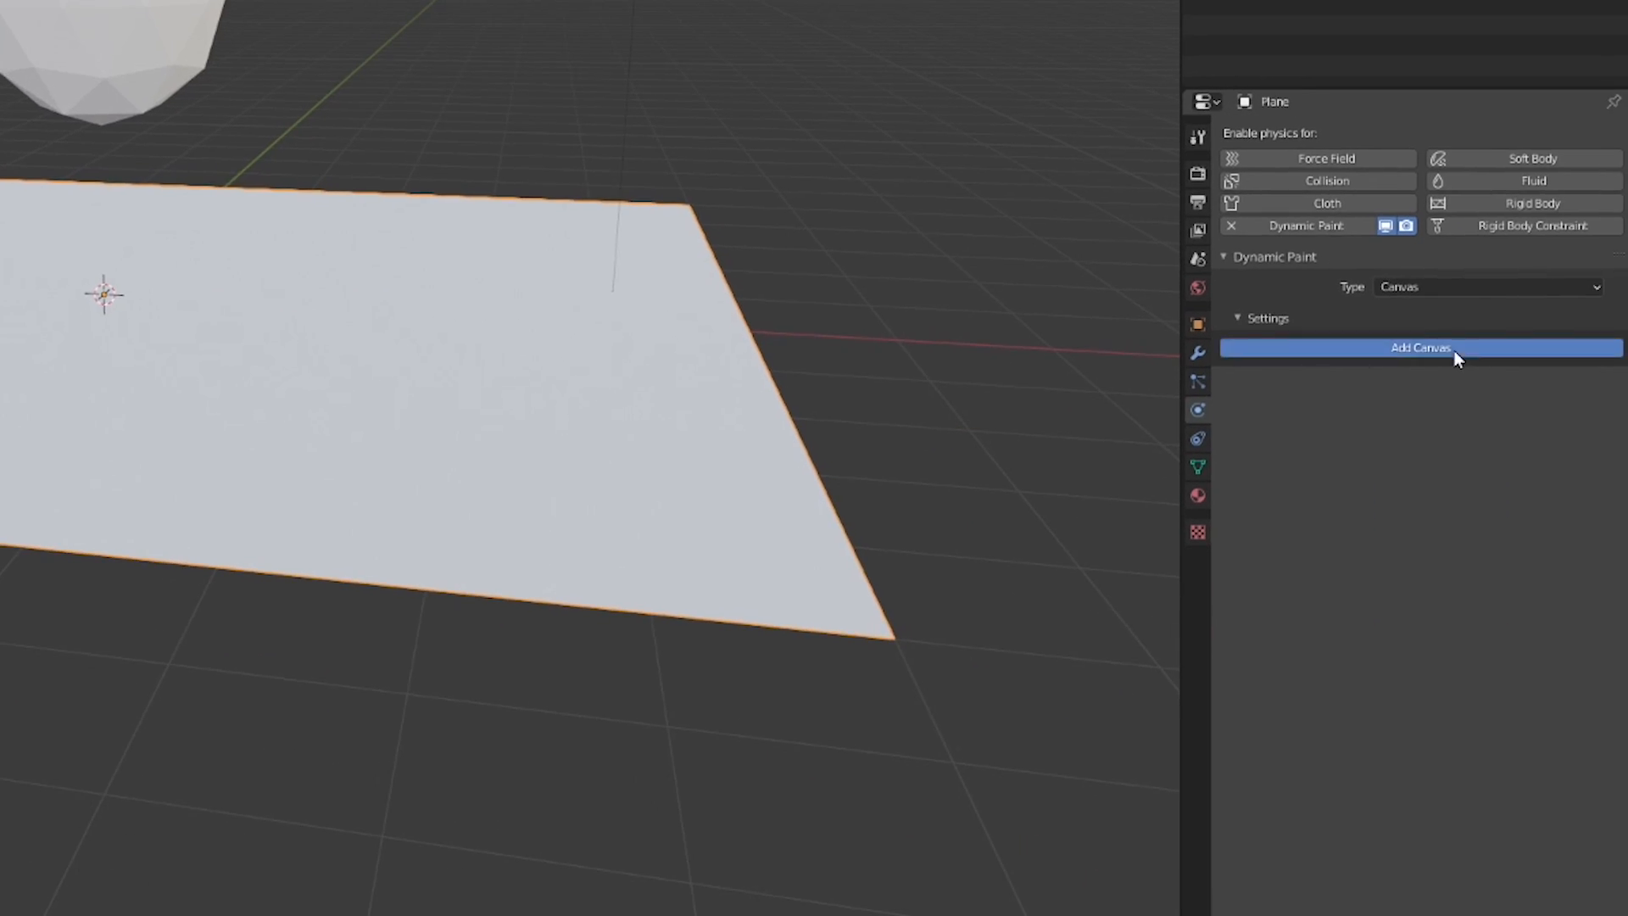
left_click(1453, 349)
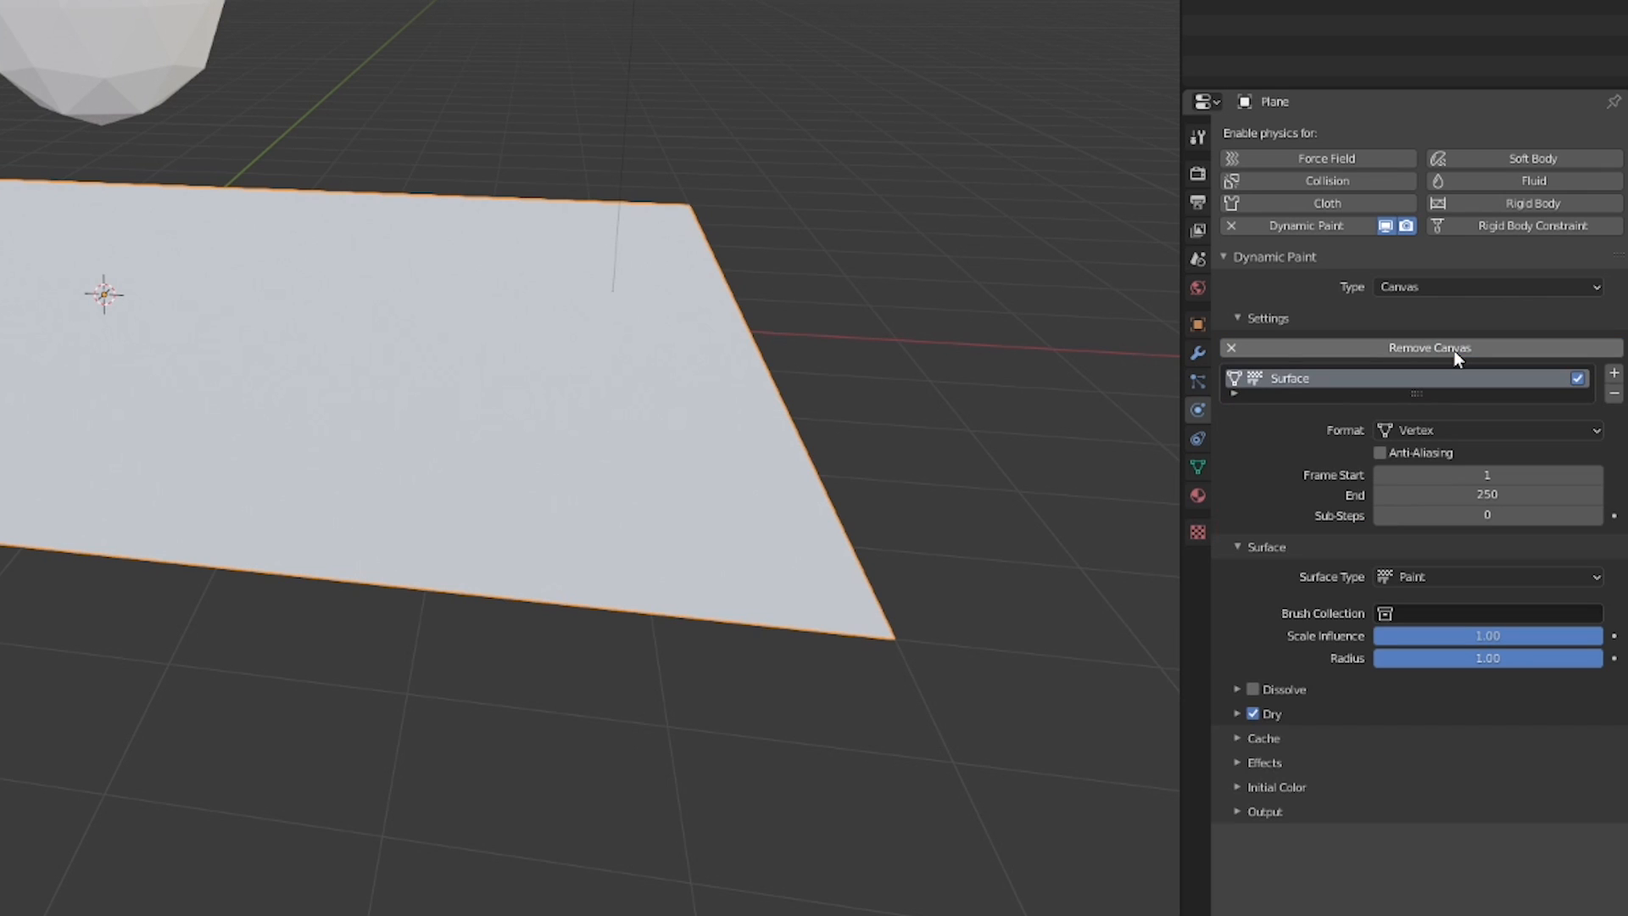
Set the plane's canvas surface type to Waves, with both the surface and the timeline ending at frame 100.
left_click(1455, 577)
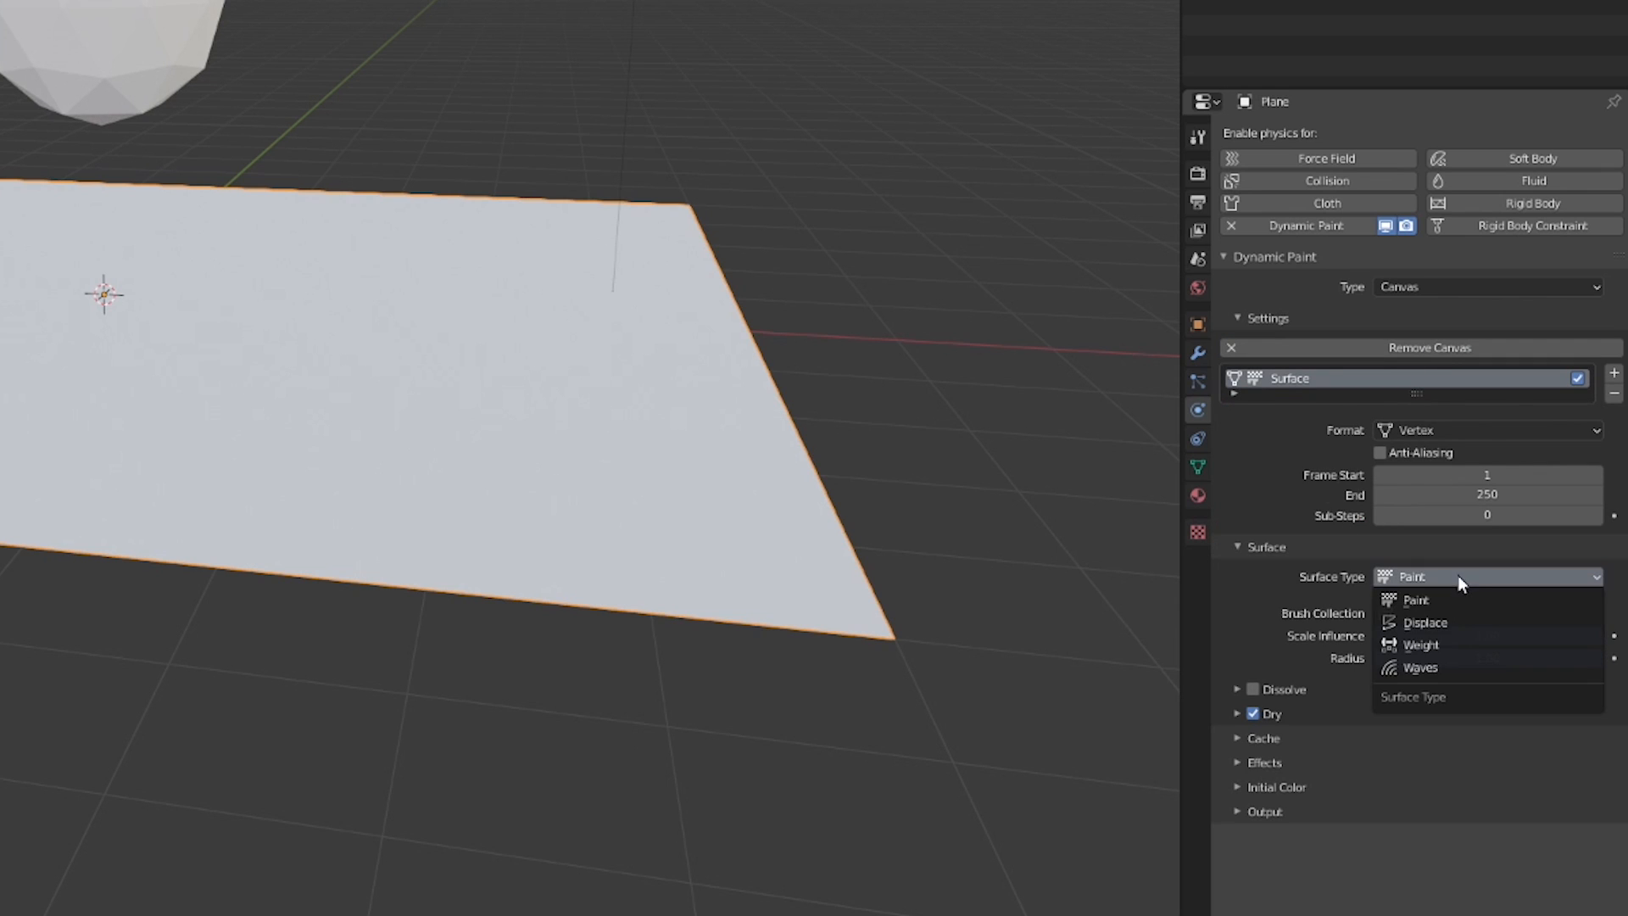
left_click(1453, 660)
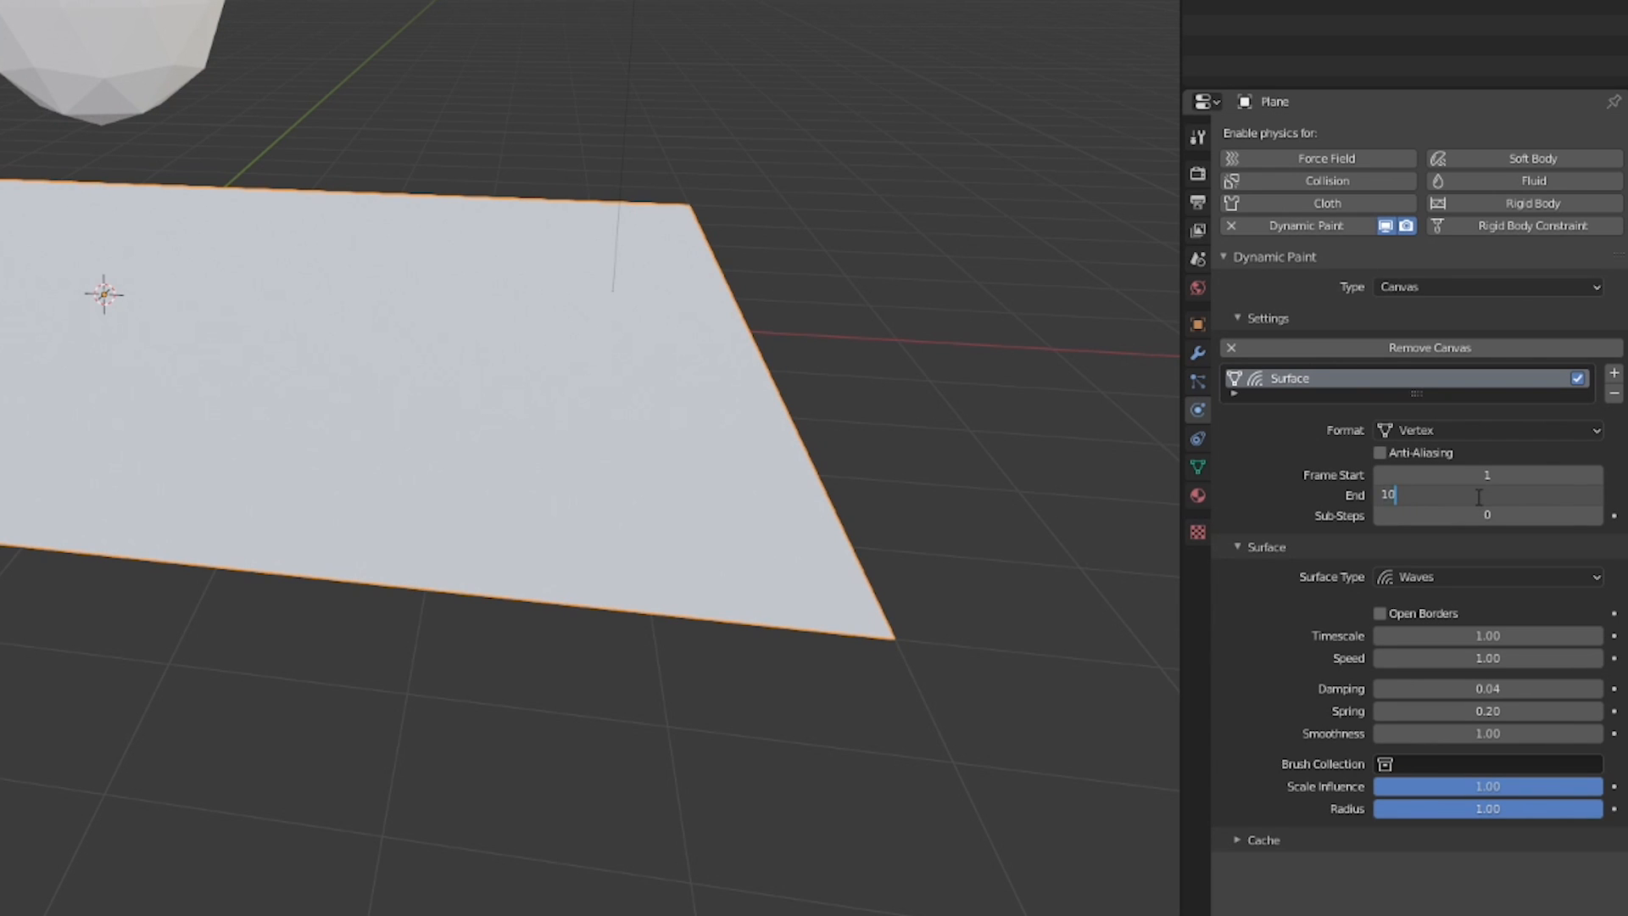
key("Return")
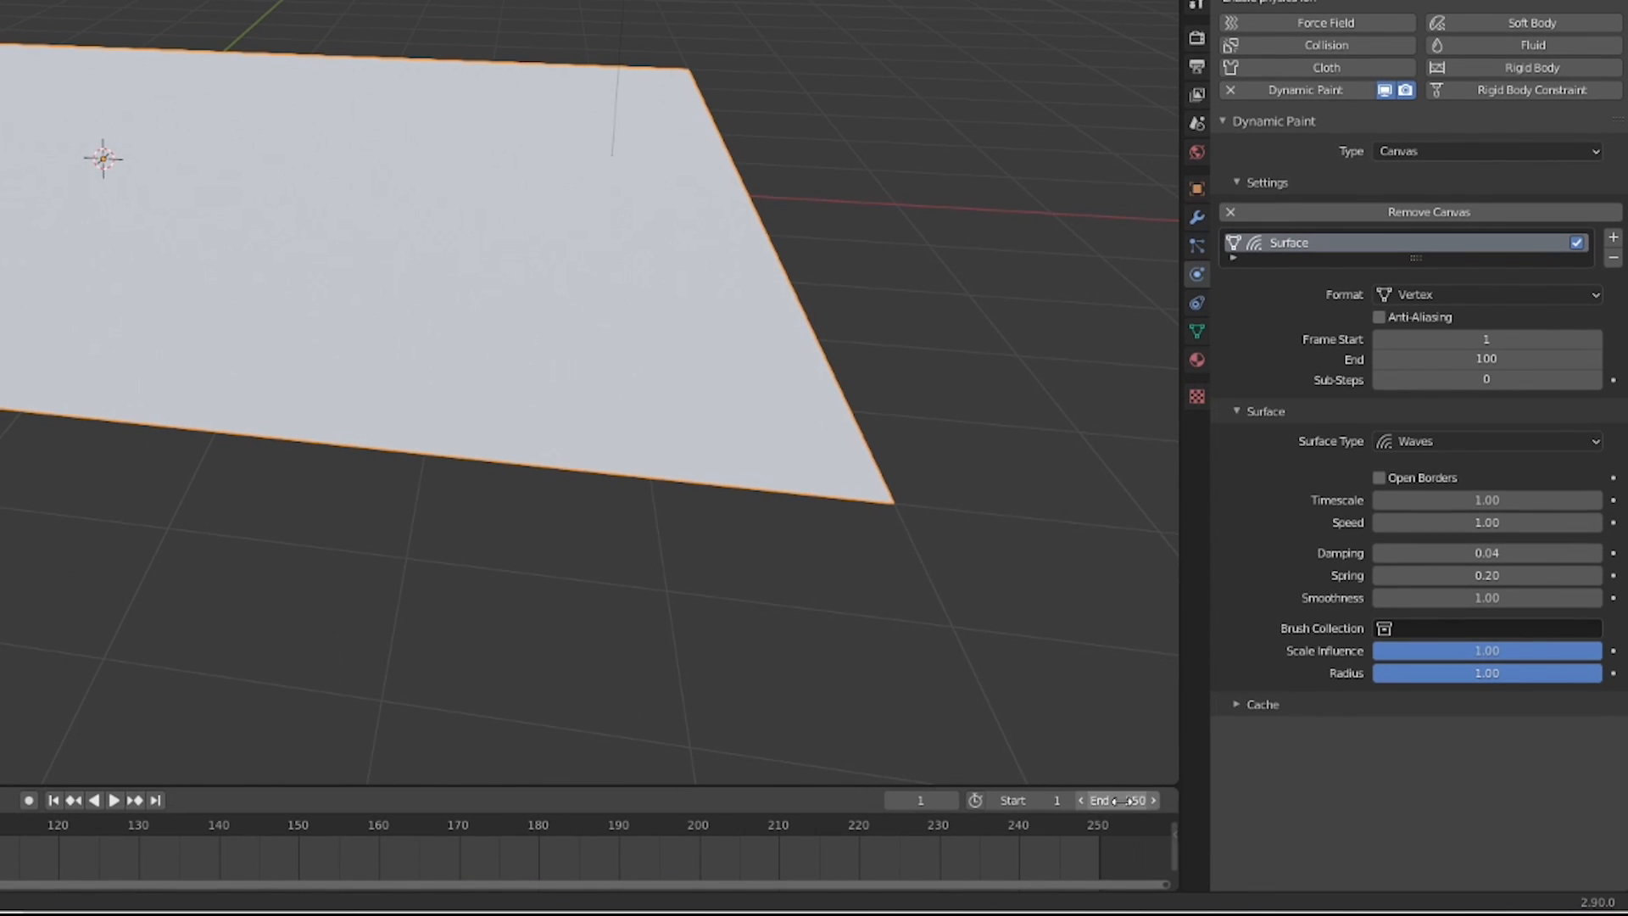
type("0")
key("Return")
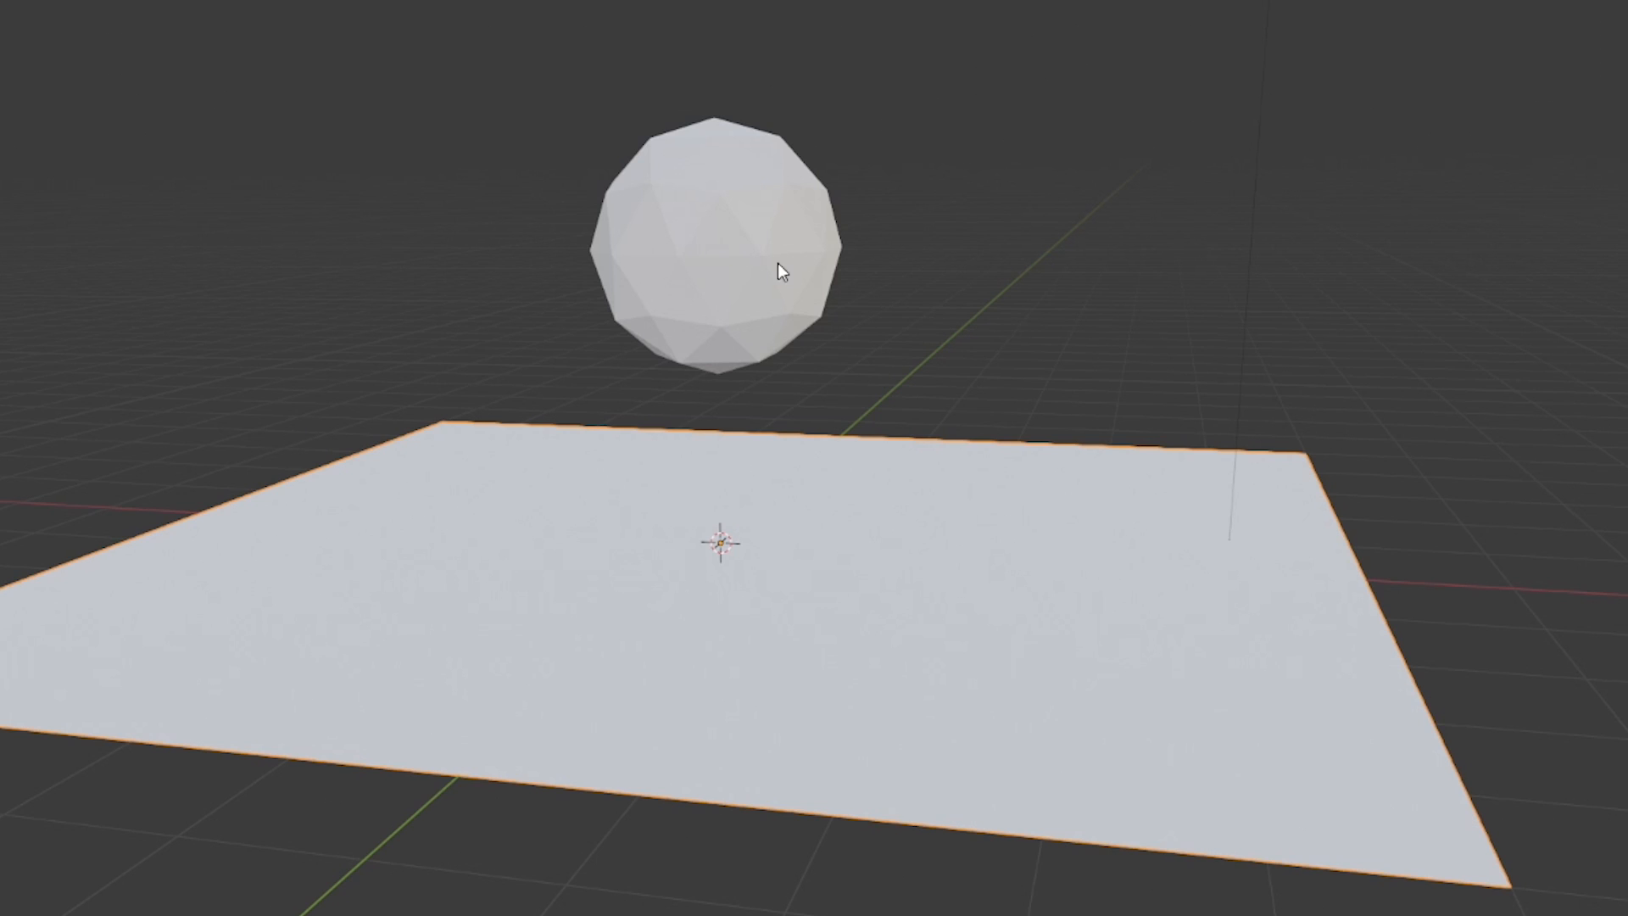
Enable Dynamic Paint on the ico sphere and add it as a brush, keeping Mesh Volume as the paint source.
left_click(776, 263)
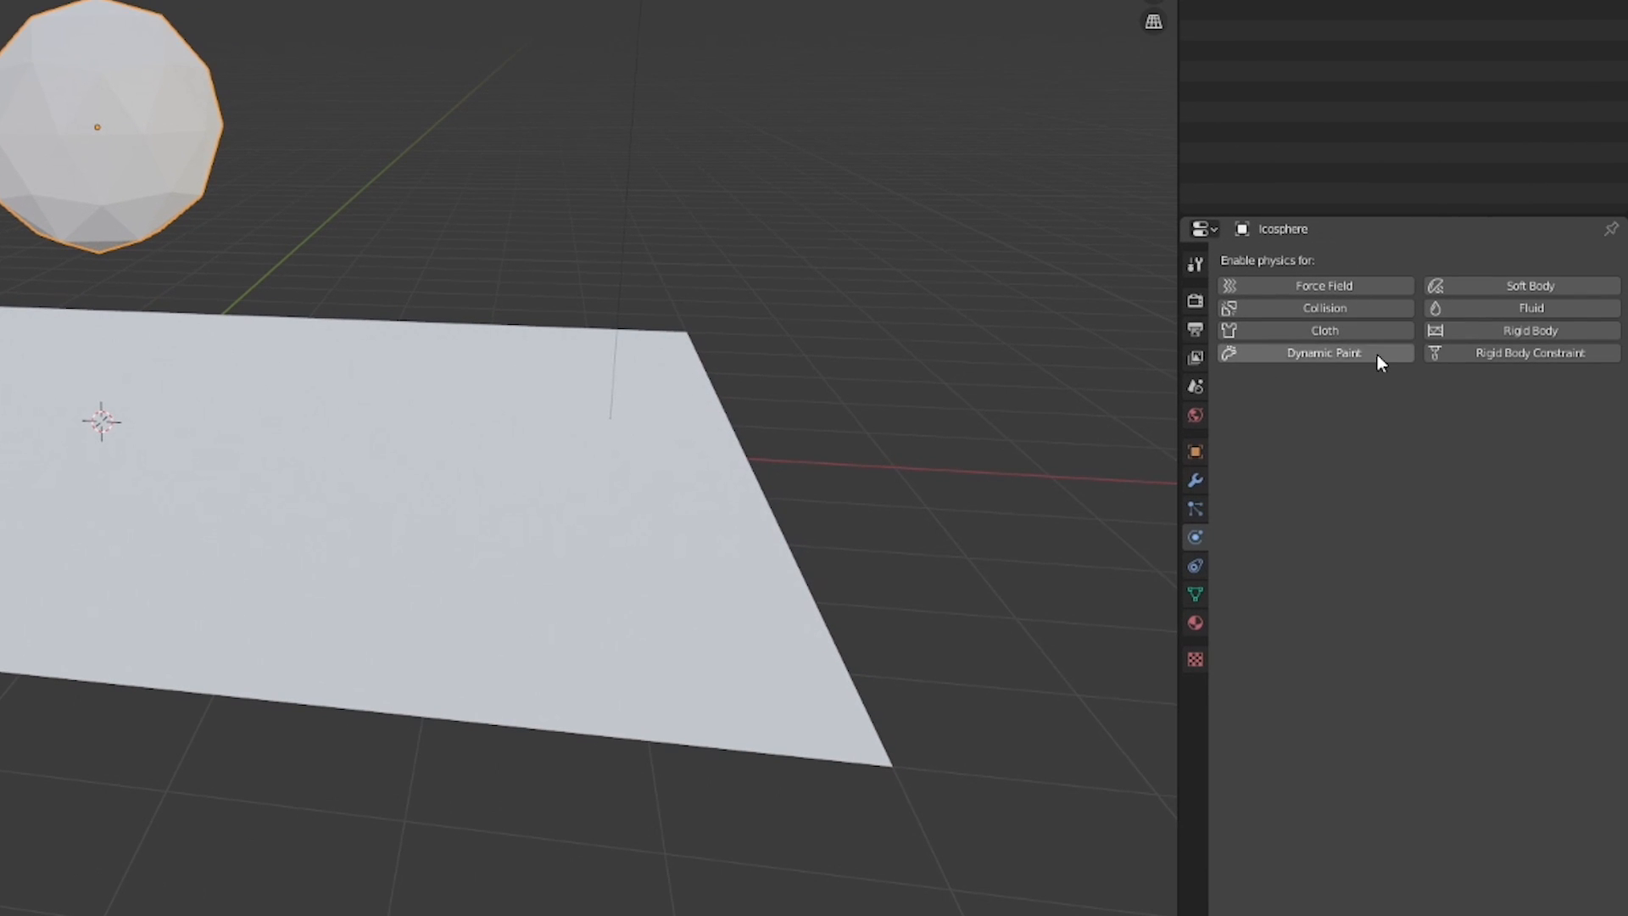
left_click(1378, 353)
left_click(1422, 414)
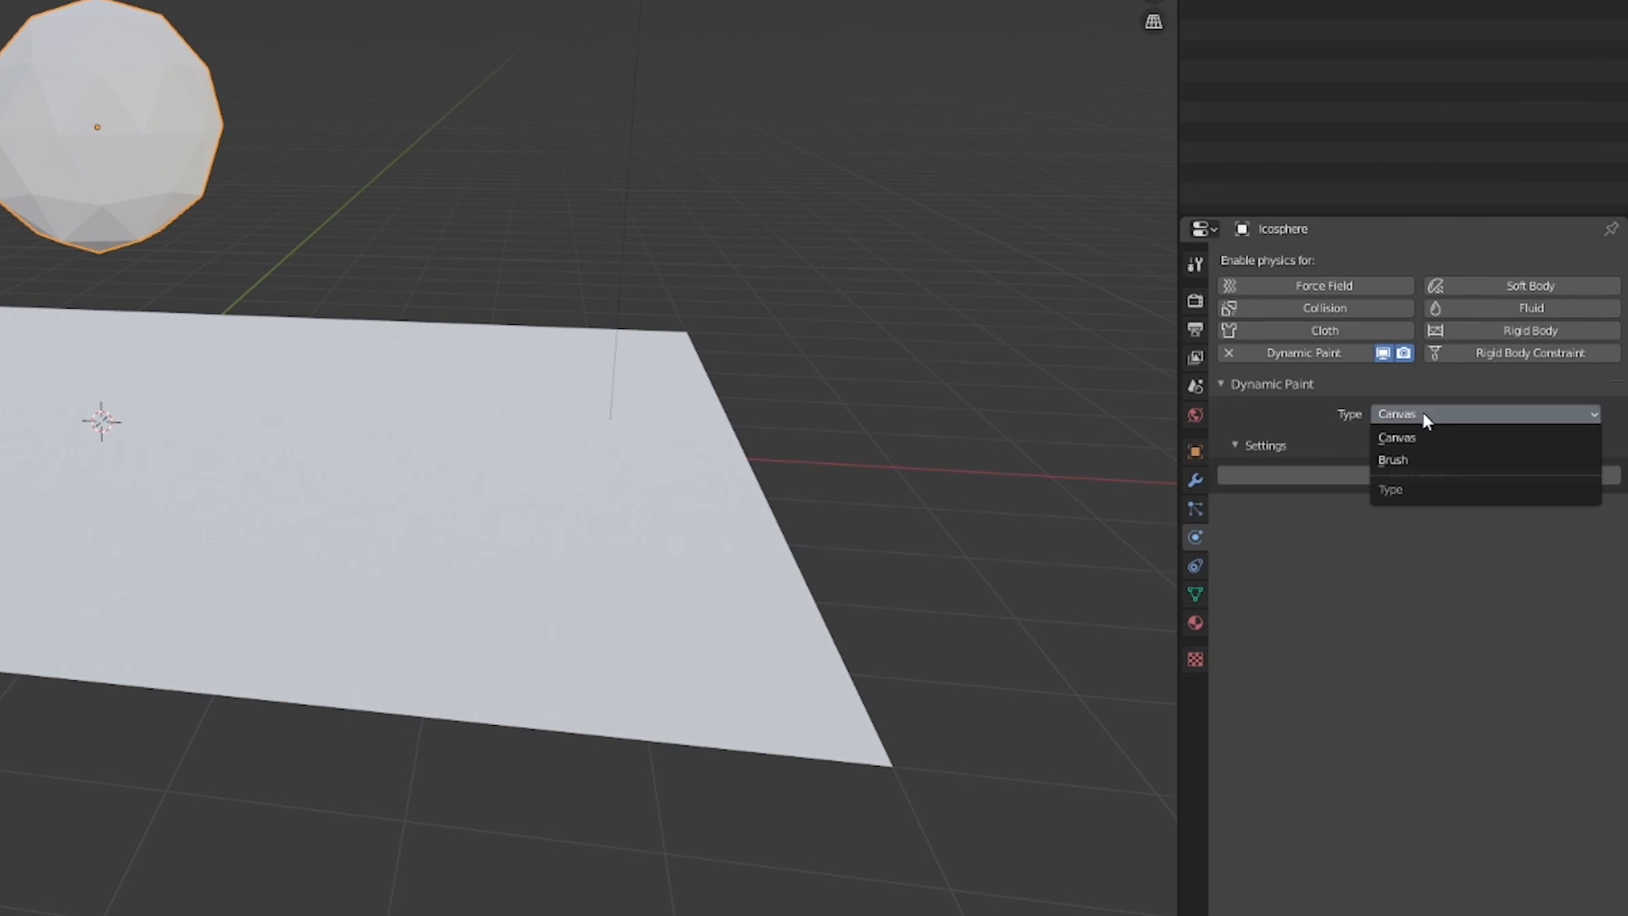
left_click(1426, 456)
left_click(1417, 473)
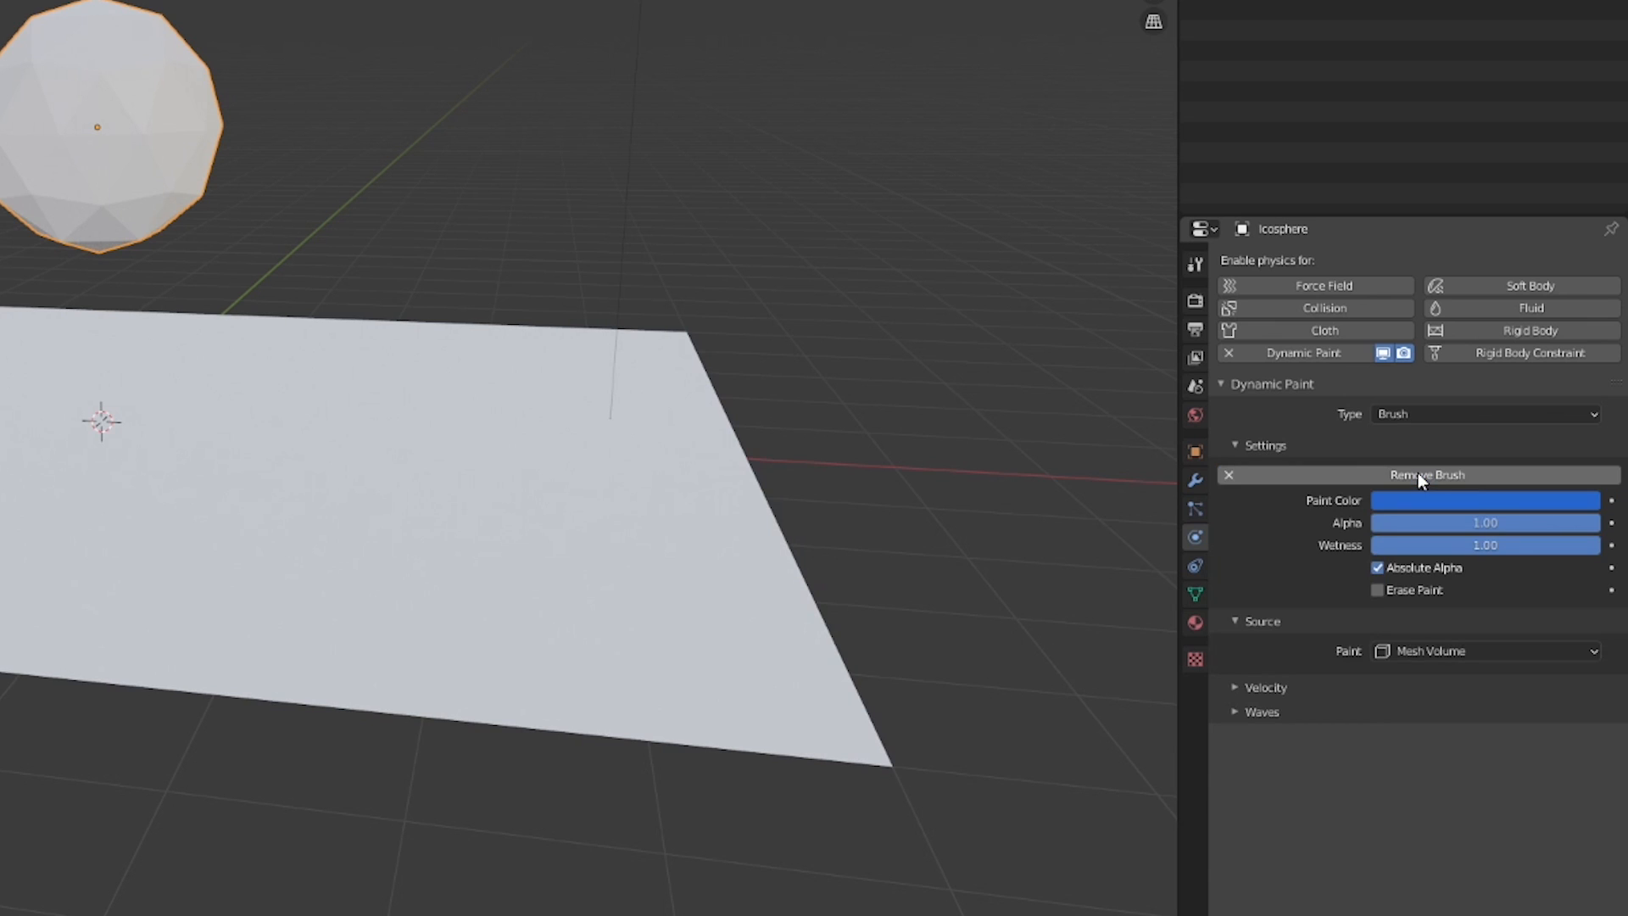
left_click(1455, 650)
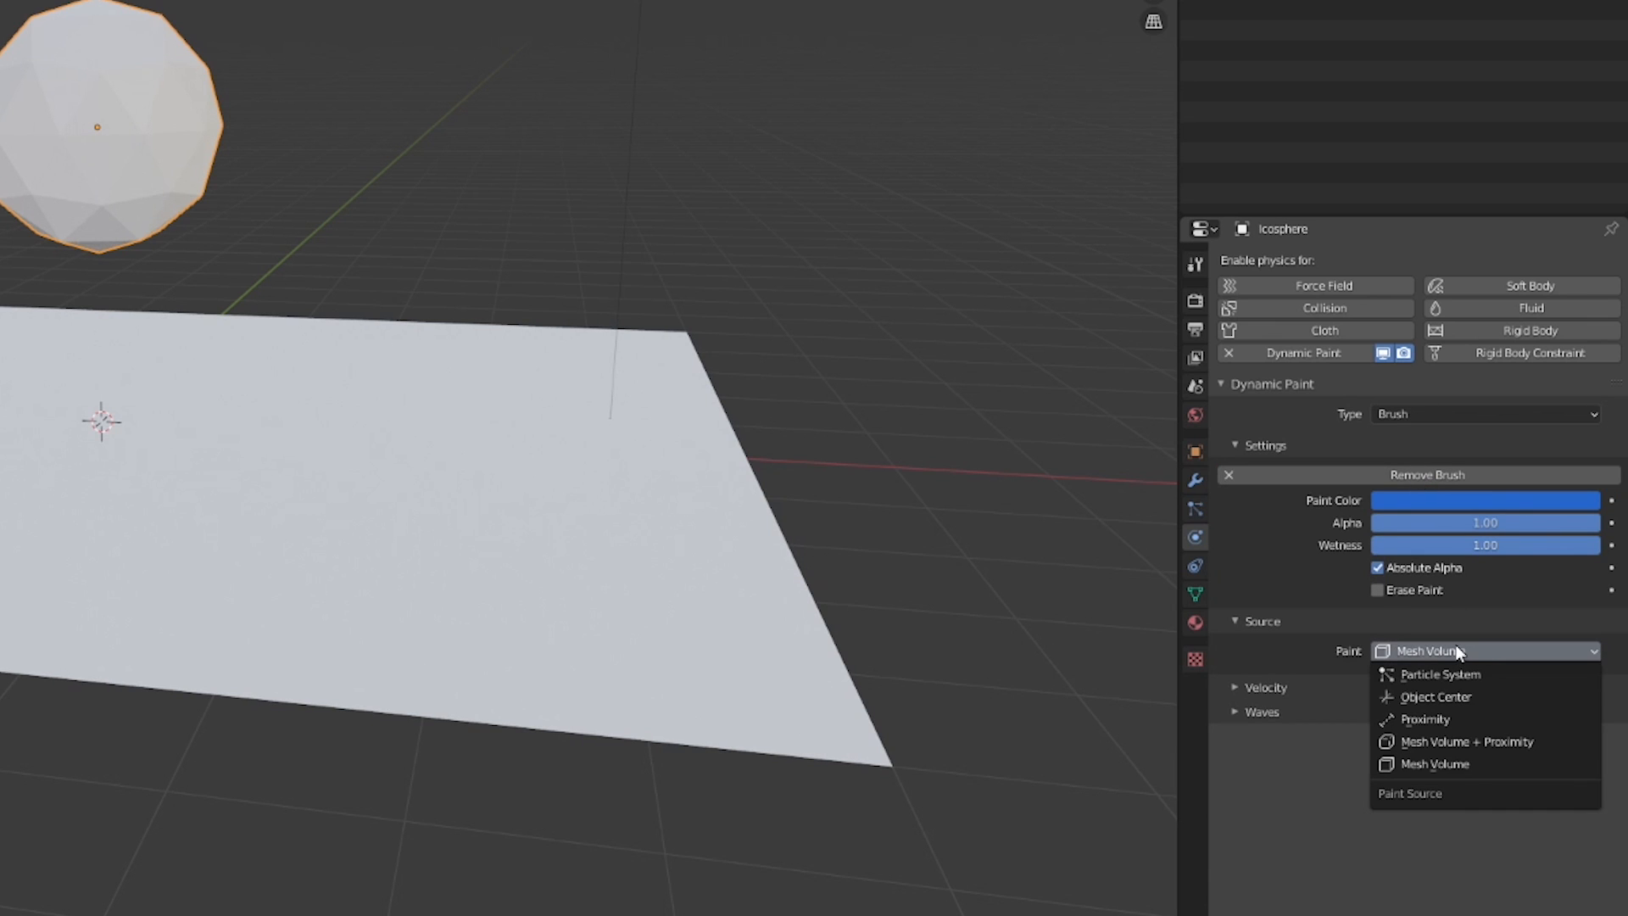
left_click(1459, 650)
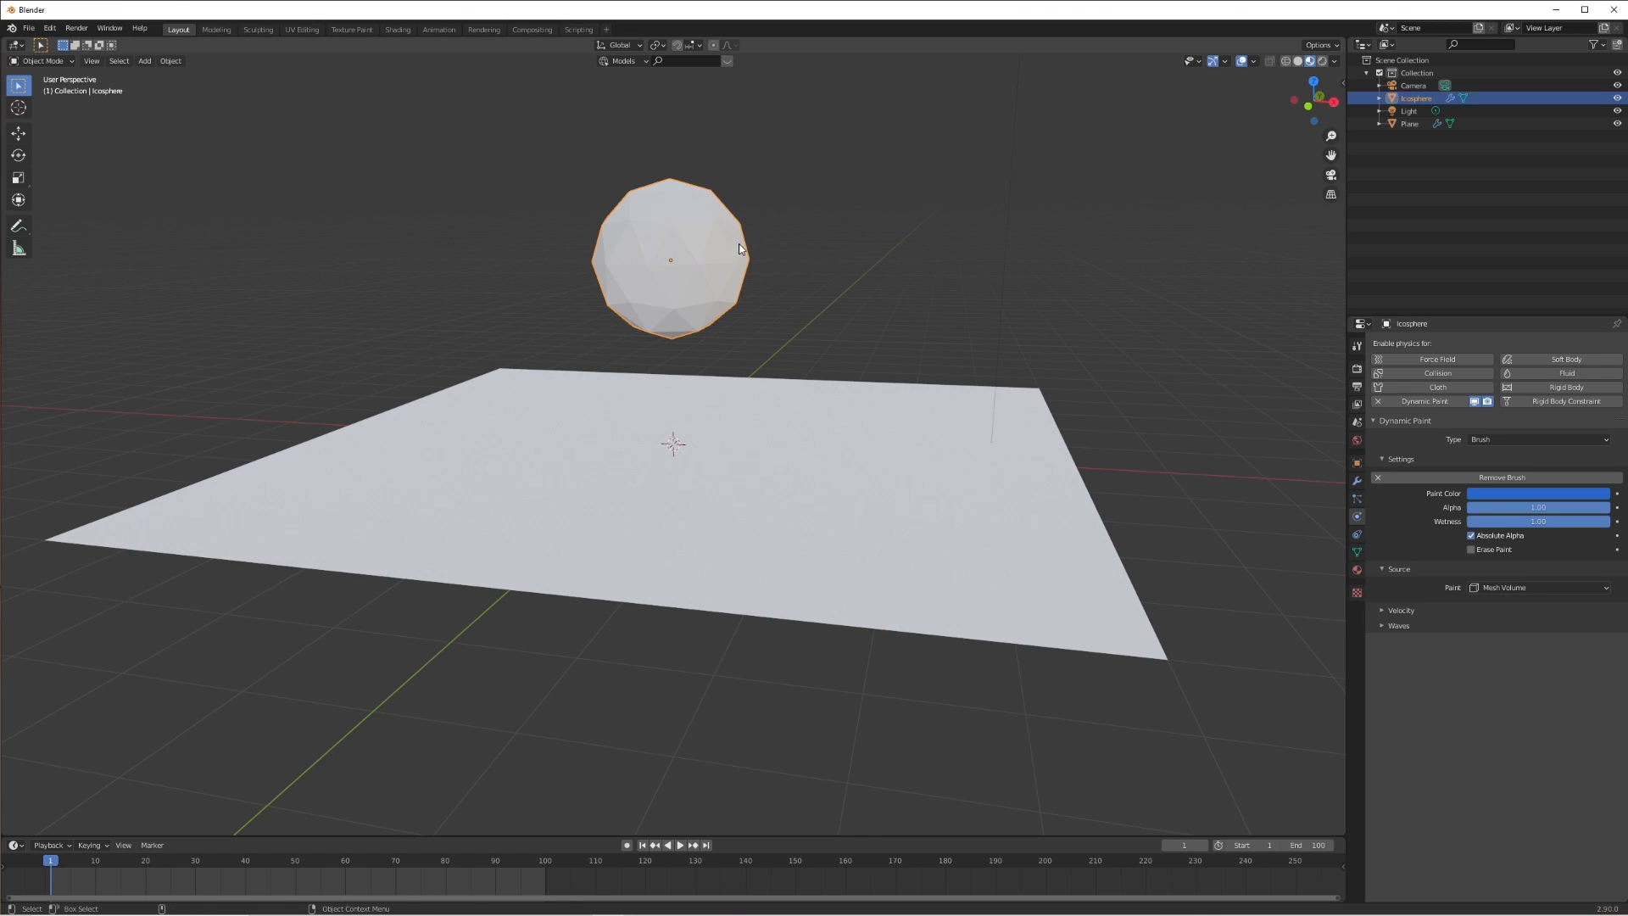
Test the waves by playing the animation while moving the ico sphere through the plane, cancelling the move and stopping playback.
key("g")
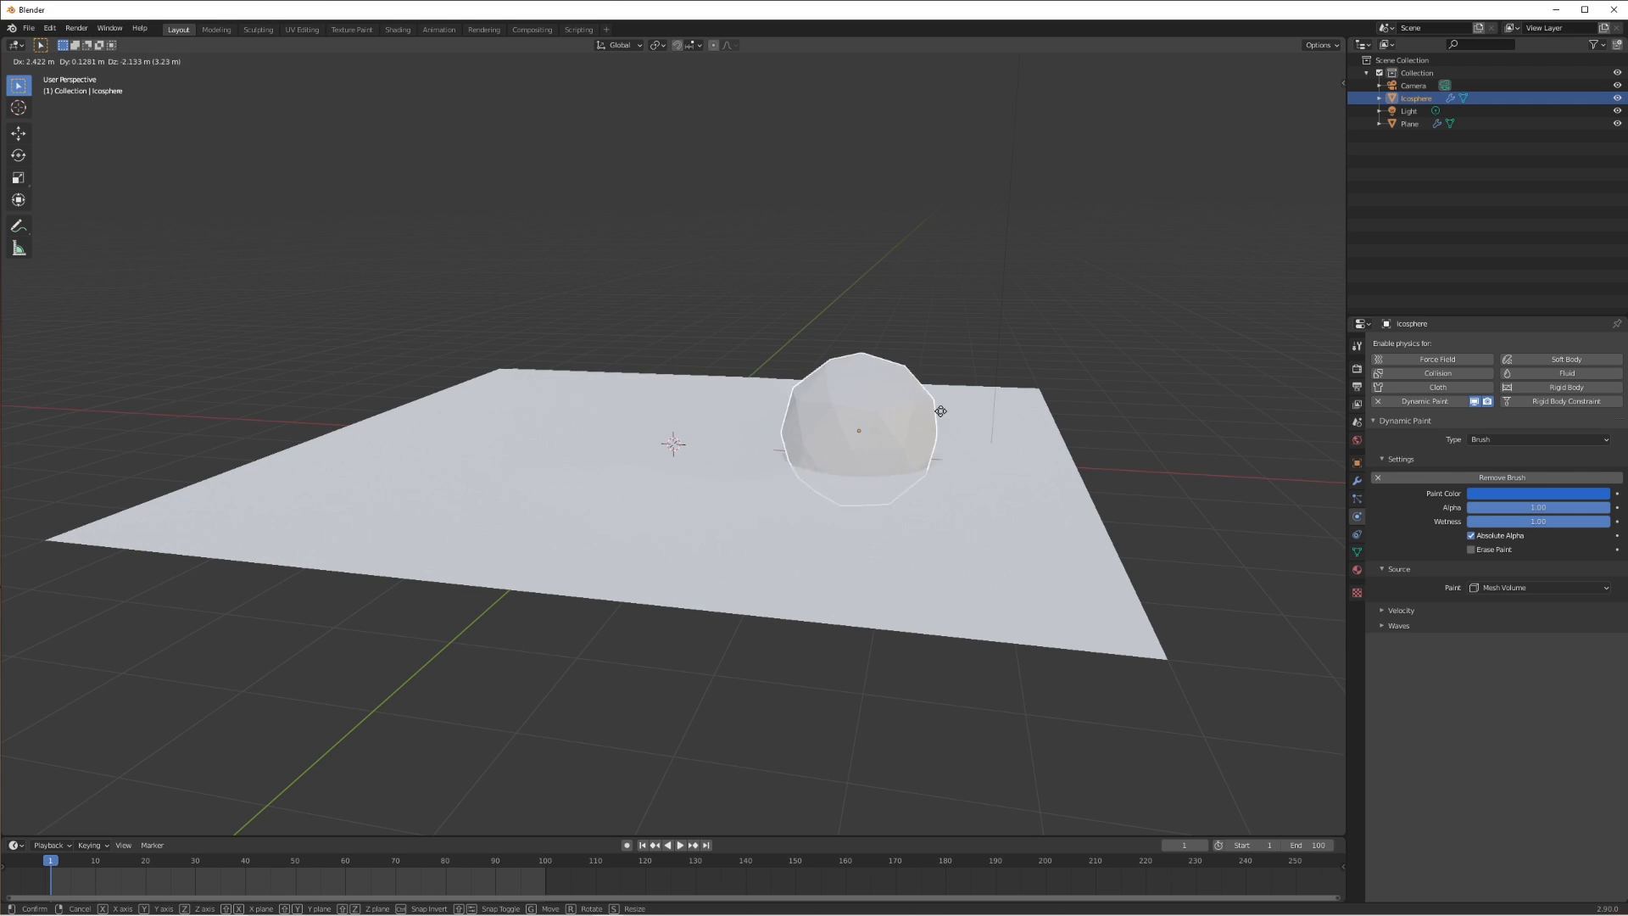
right_click(789, 192)
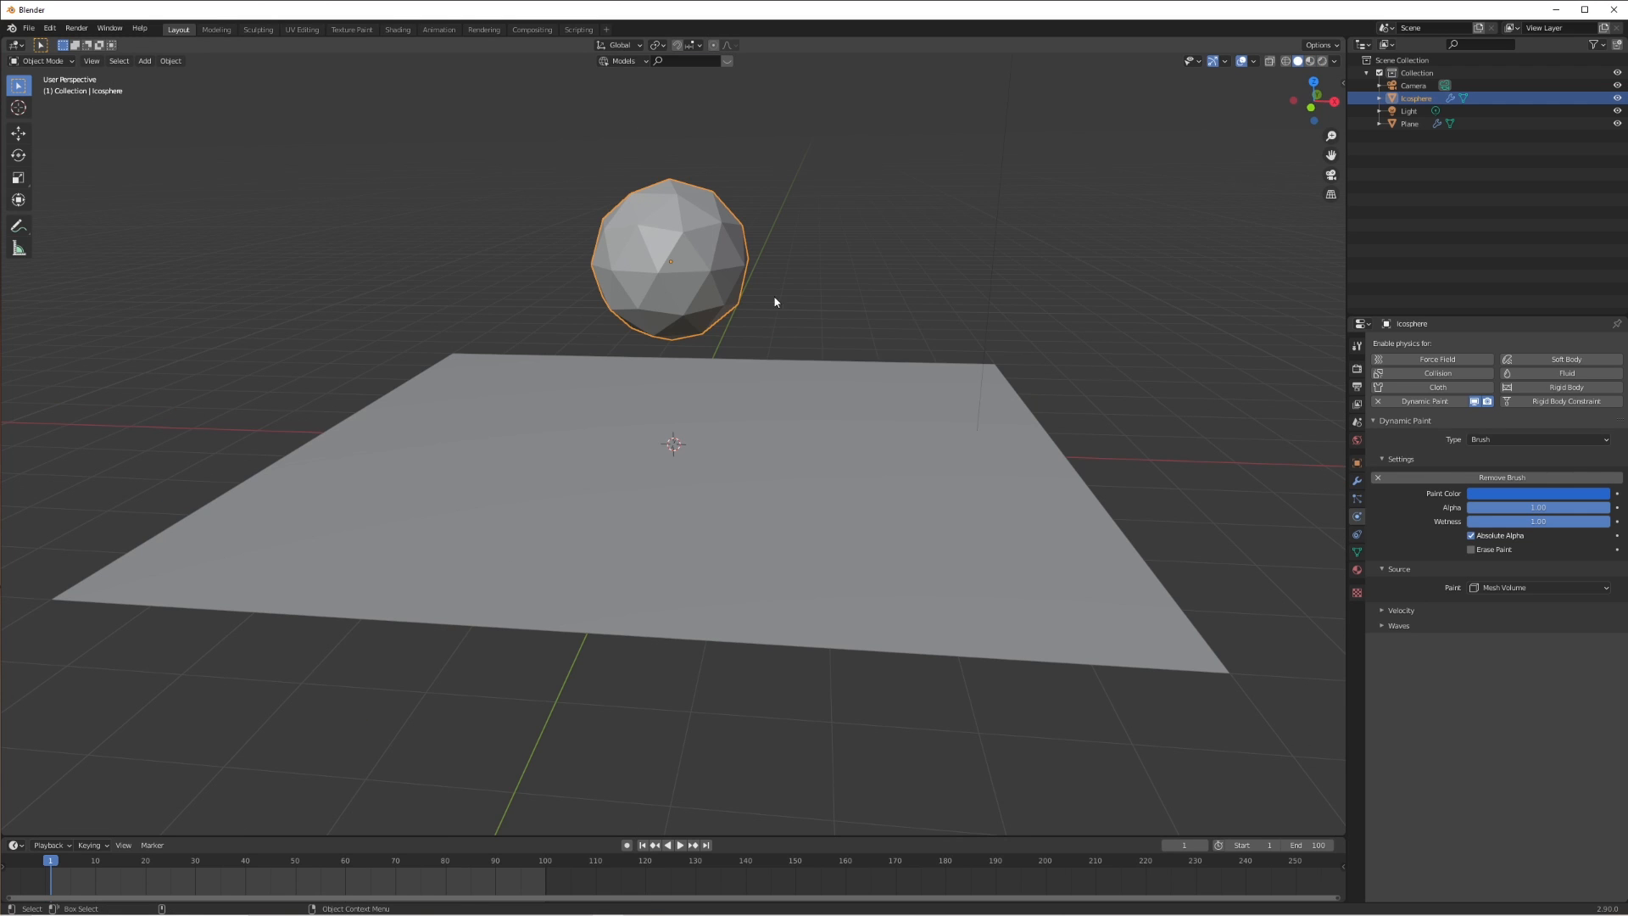
key("space")
key("g")
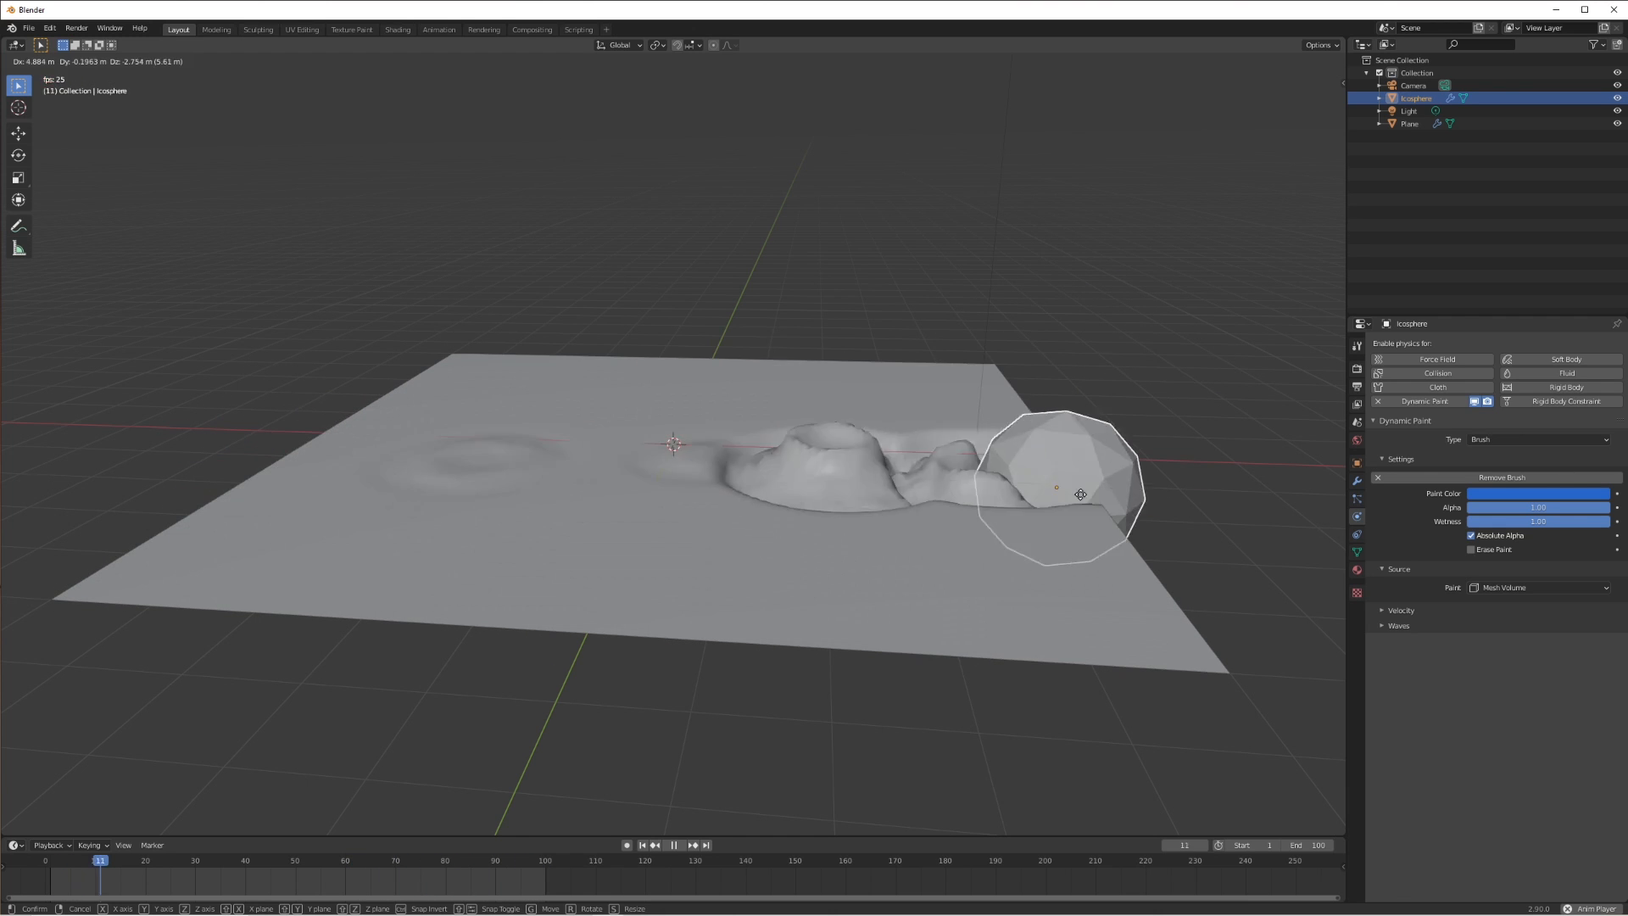
right_click(940, 327)
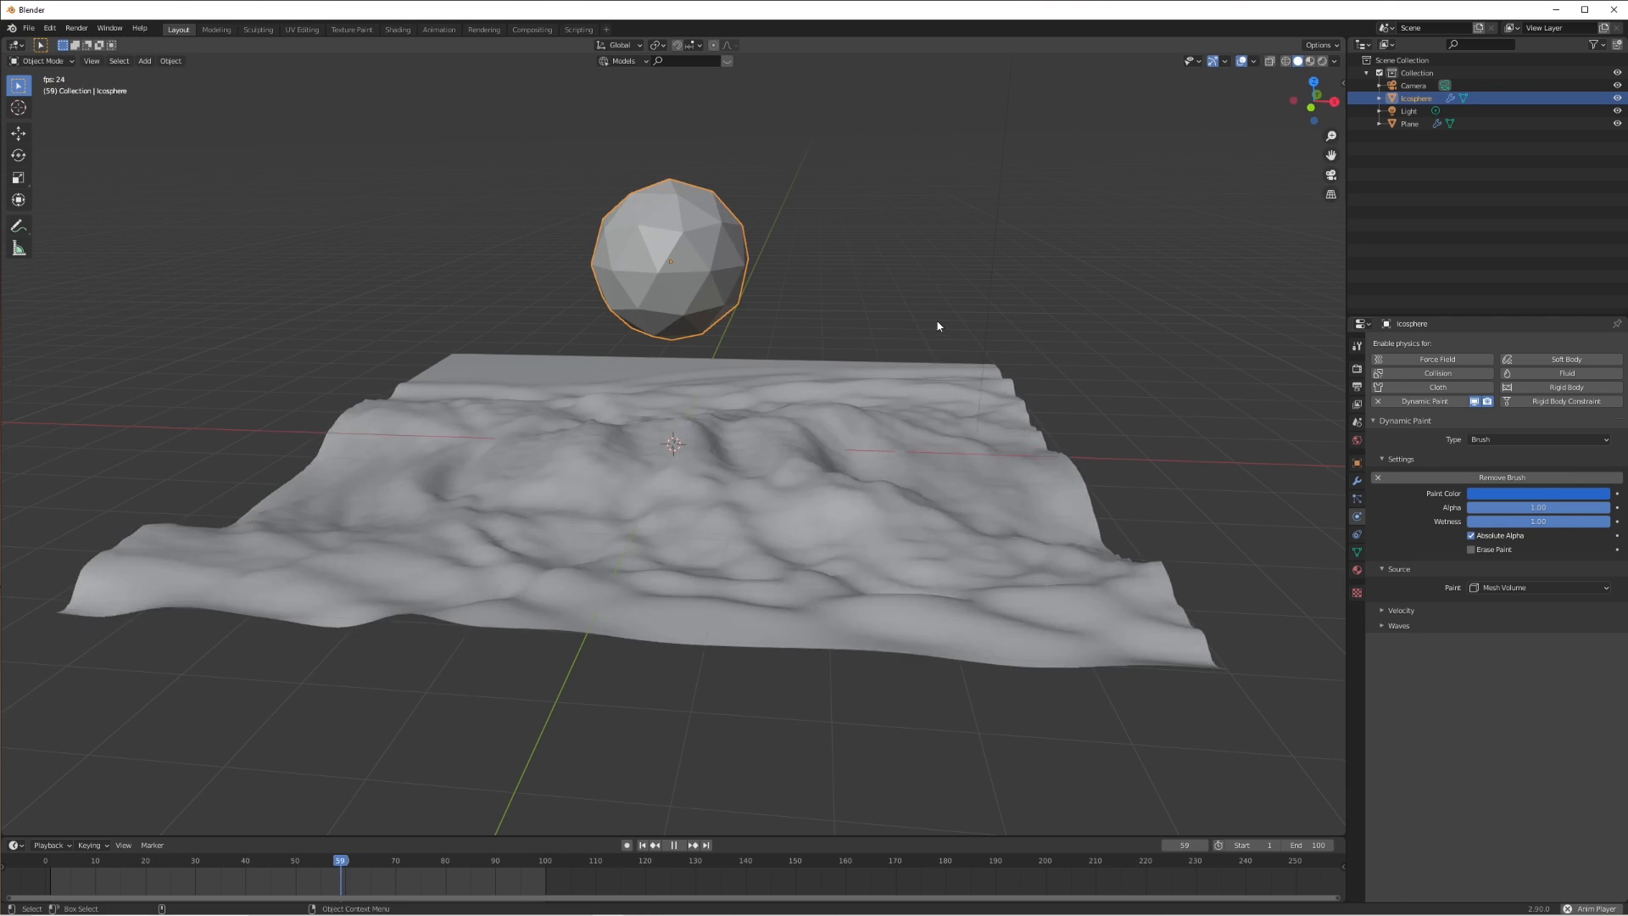
key("space")
Select the water plane and adjust the Scale Influence of its Waves canvas surface.
mouse_move(855, 410)
middle_mouse_down()
mouse_move(715, 422)
mouse_move(567, 407)
mouse_move(867, 405)
middle_mouse_up()
left_click(739, 470)
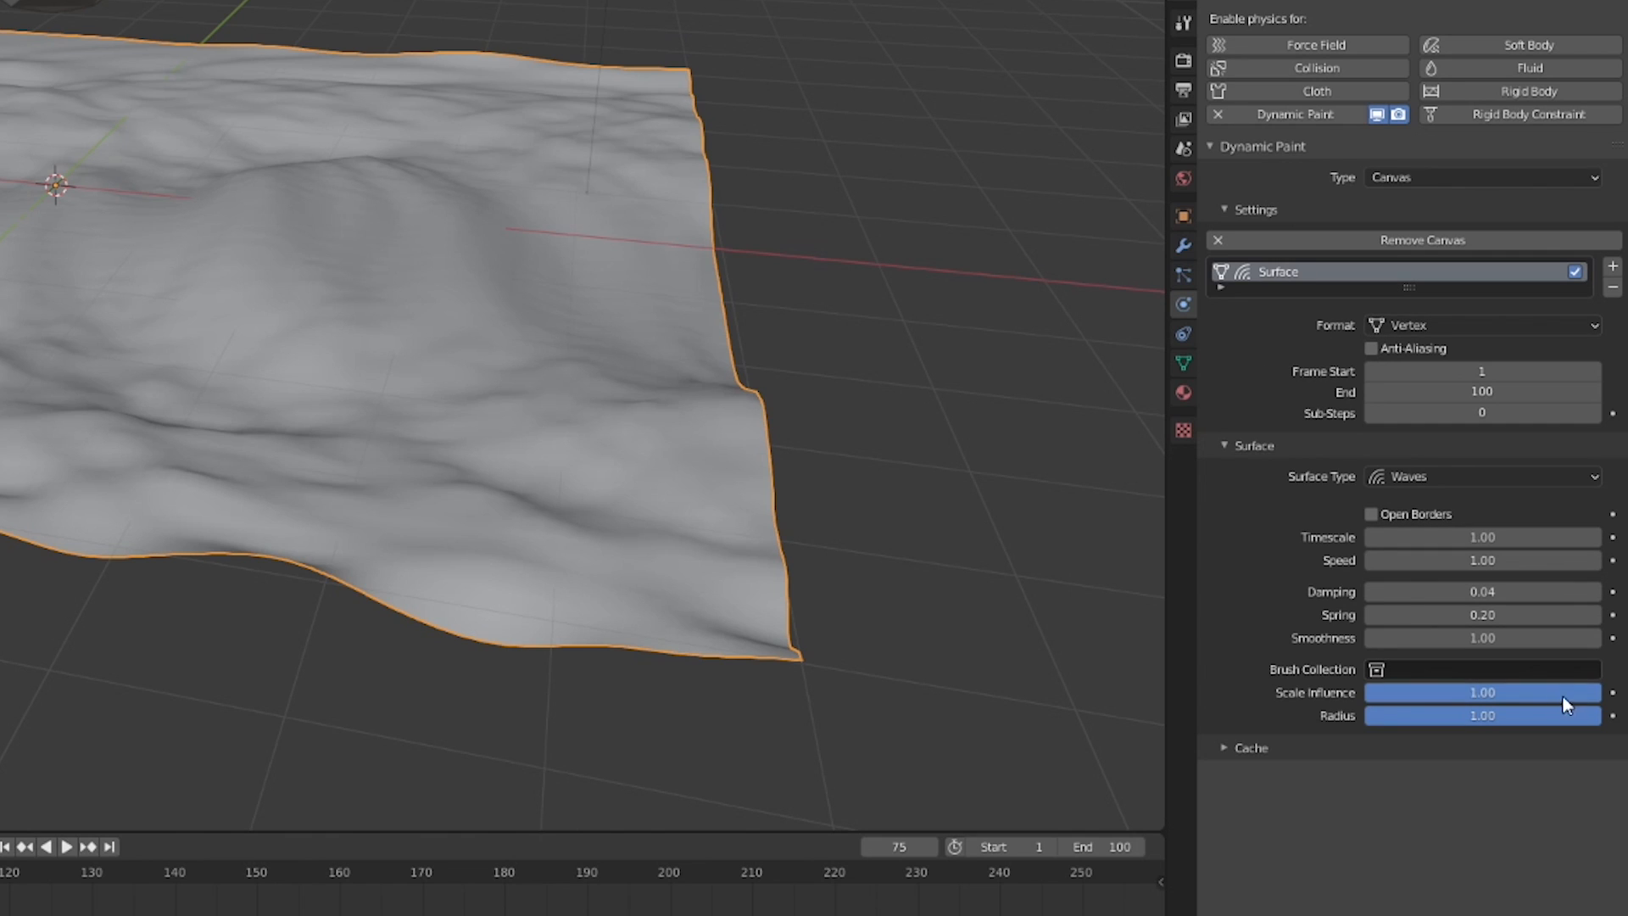
left_click_drag(1561, 694, 1484, 694)
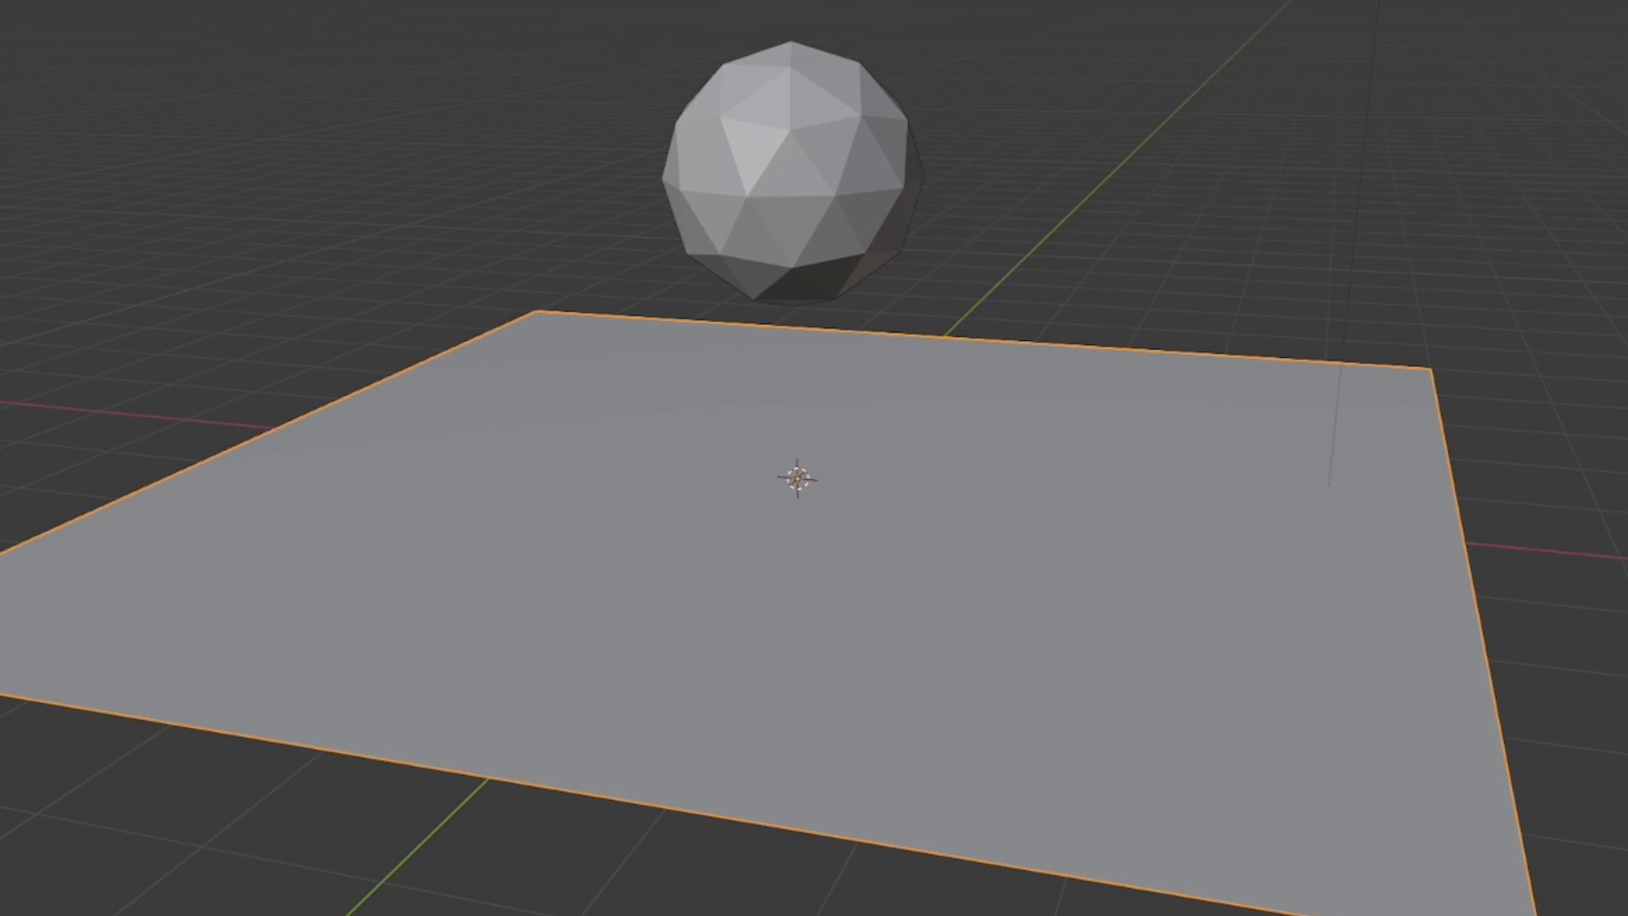
Sweep the ico sphere back and forth through the water plane during playback to check the adjusted waves.
left_click(846, 202)
key("g")
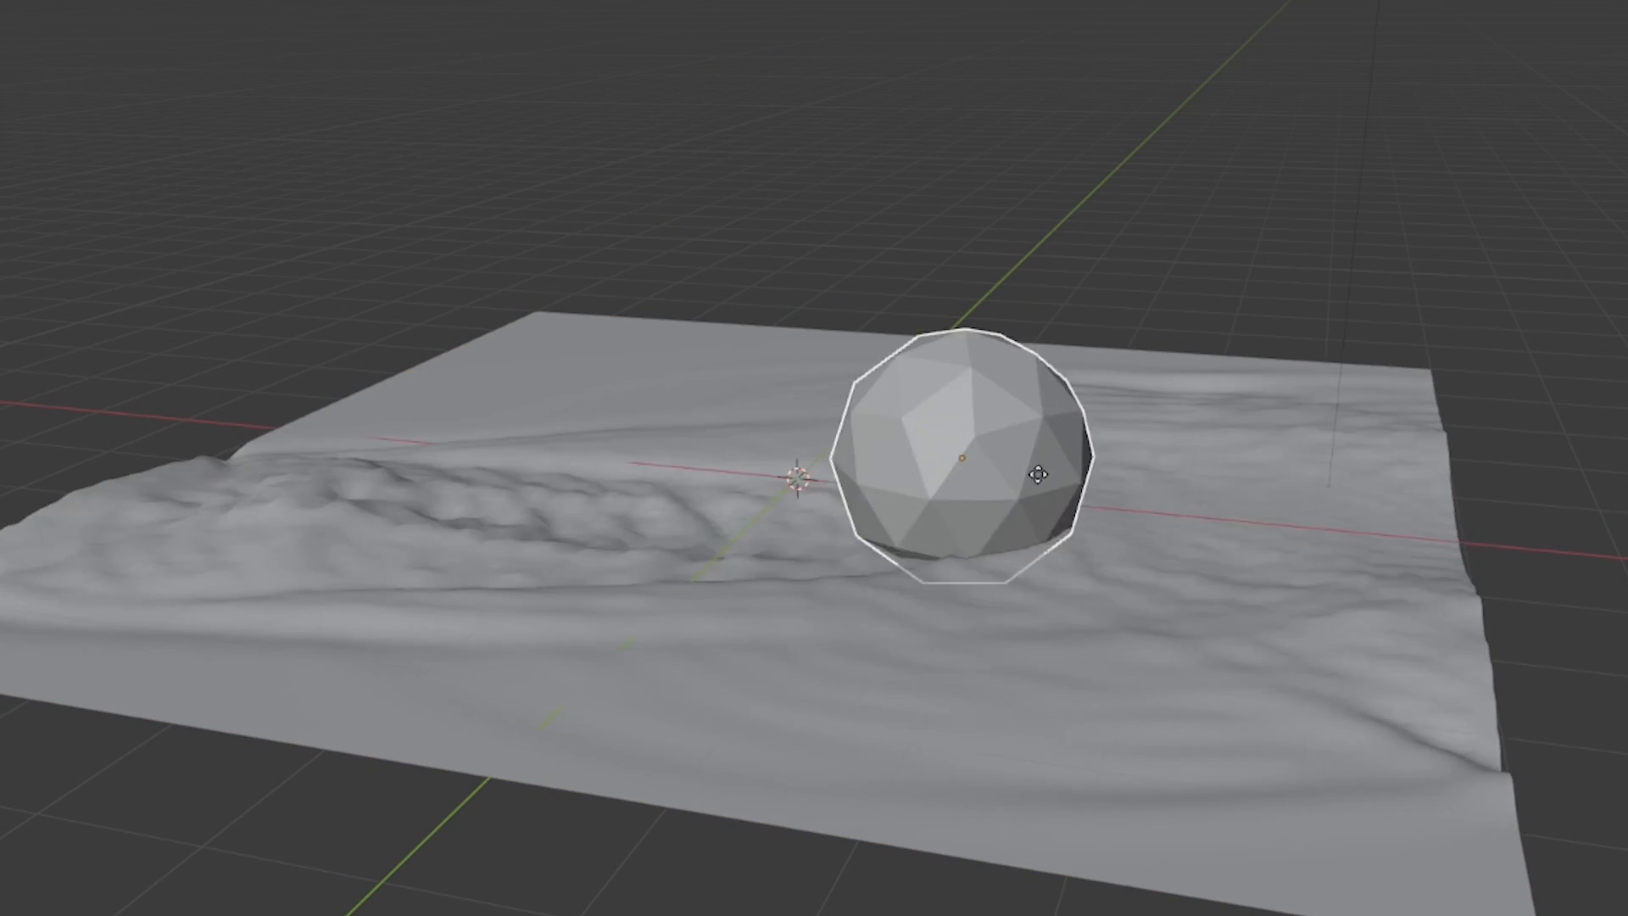
right_click(1134, 430)
left_click(1135, 437)
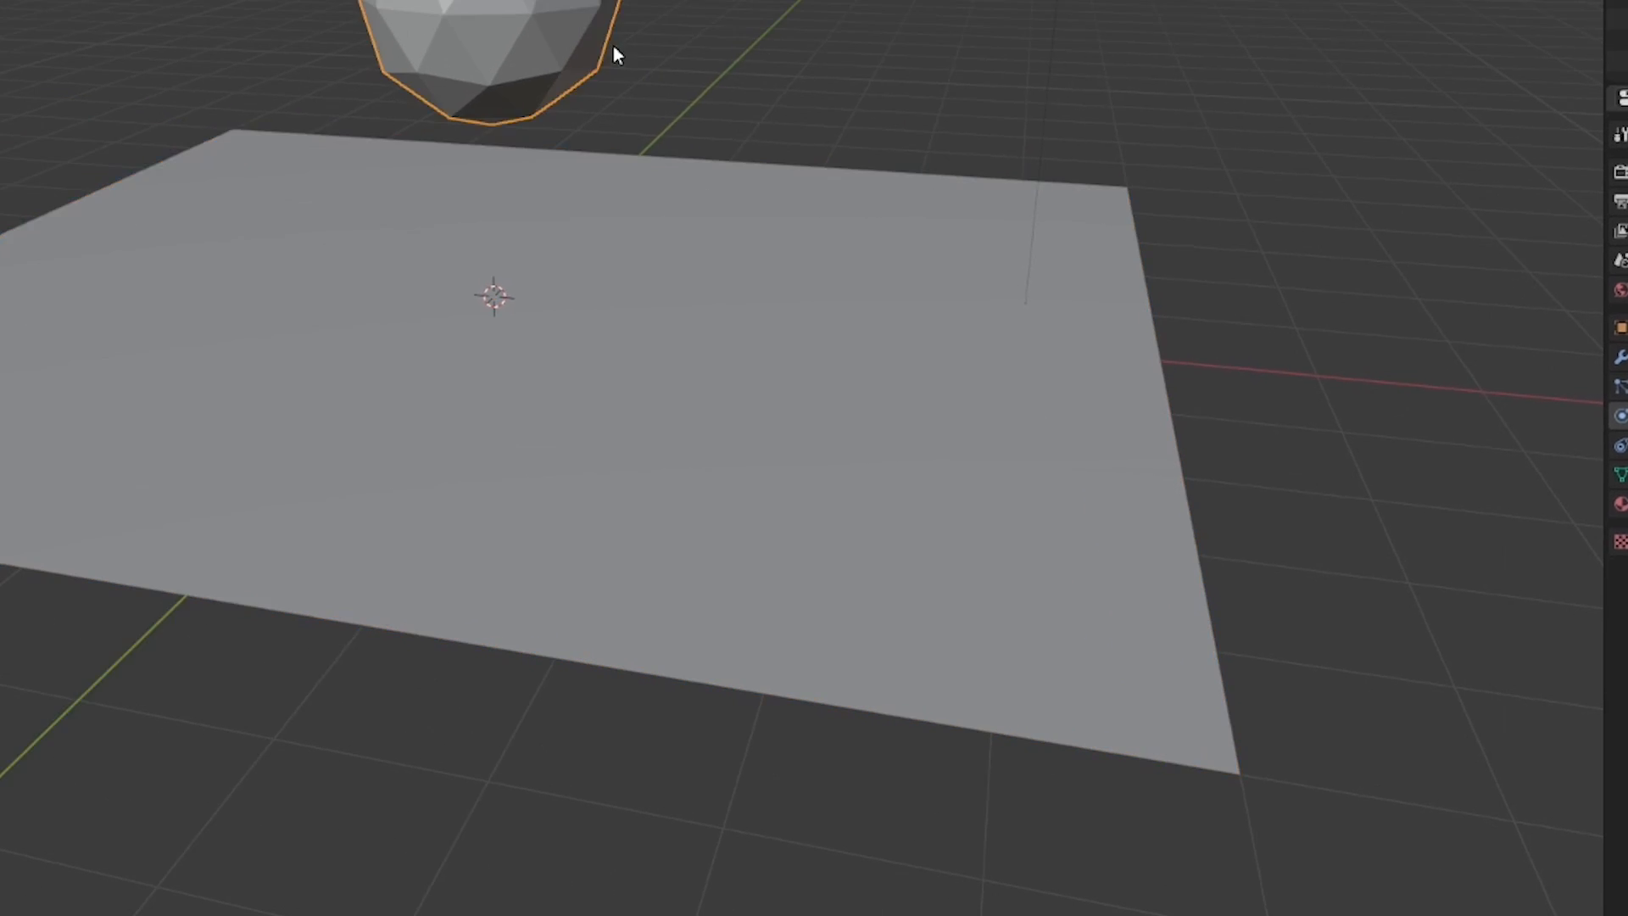
mouse_move(1237, 276)
left_mouse_down()
mouse_move(348, 475)
mouse_move(592, 240)
mouse_move(847, 483)
mouse_move(1586, 393)
mouse_move(1480, 318)
mouse_move(1004, 403)
mouse_move(596, 252)
mouse_move(1090, 376)
left_mouse_up()
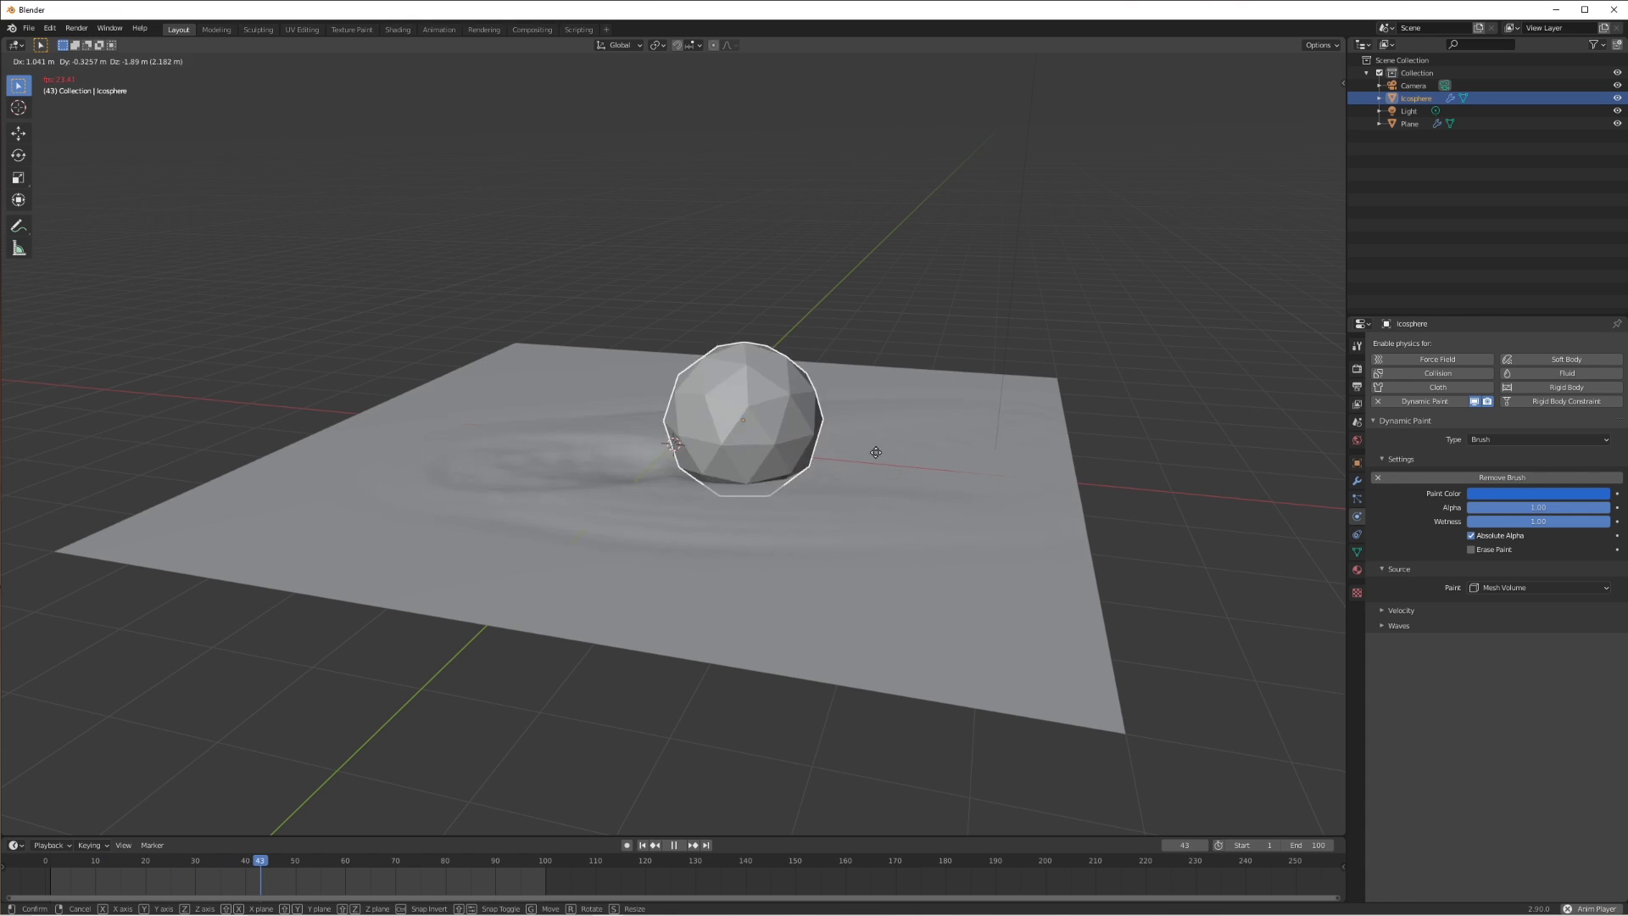
left_click_drag(876, 452, 542, 379)
left_click_drag(632, 490, 1072, 390)
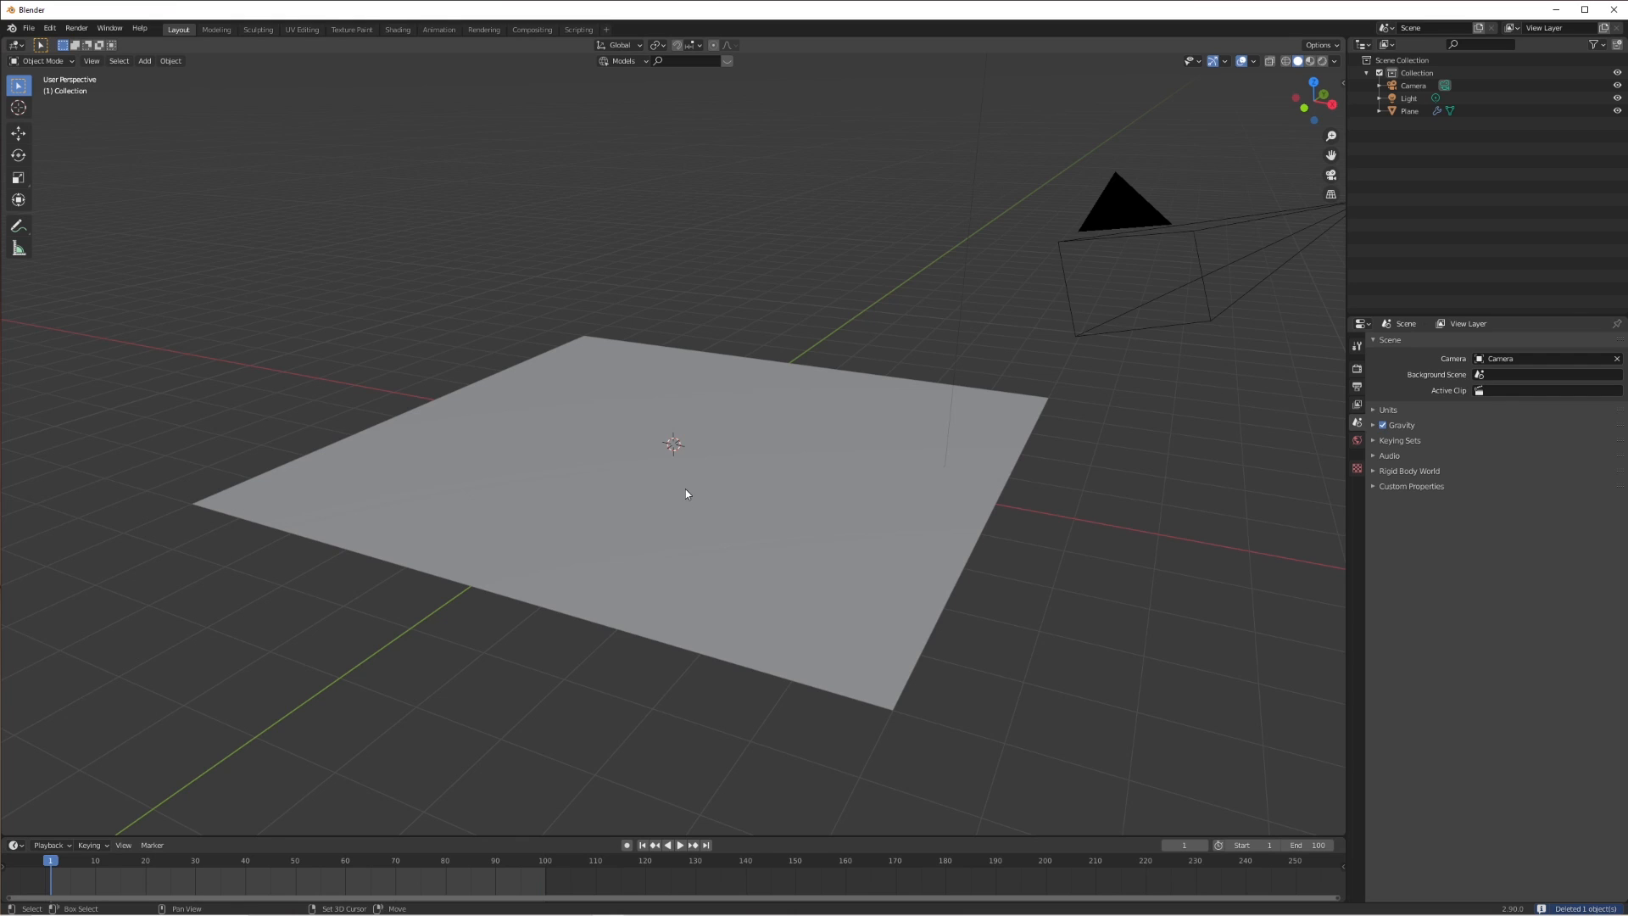
Add a second plane at the origin and scale it by 5 to match the water plane.
key("shift+a")
left_click(768, 479)
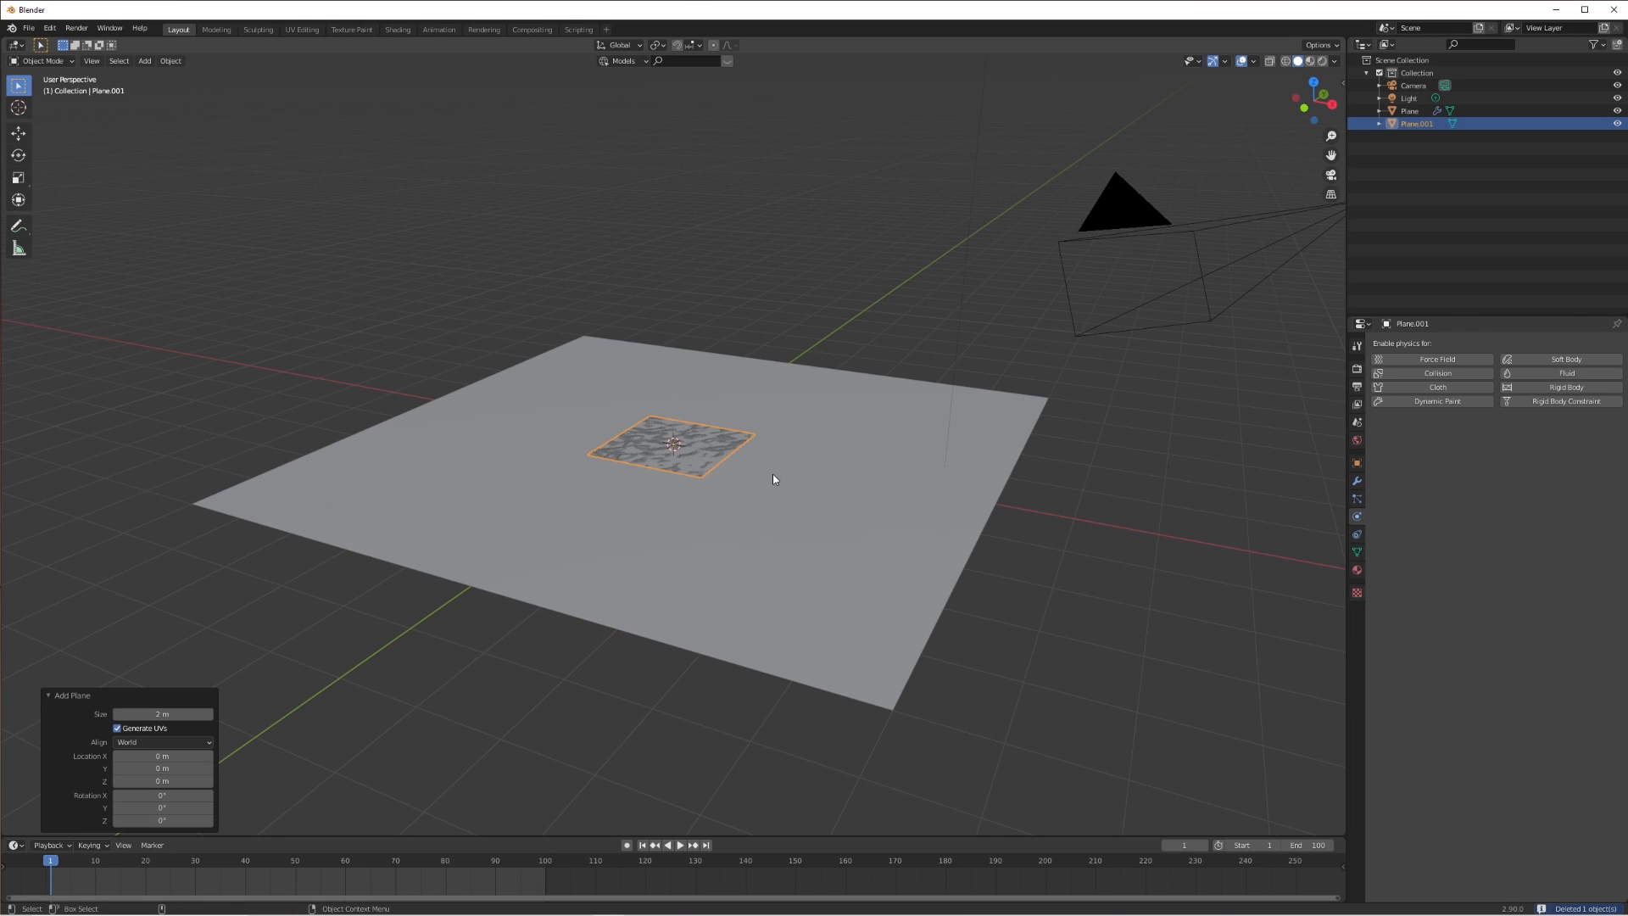
key("s")
key("5")
key("Return")
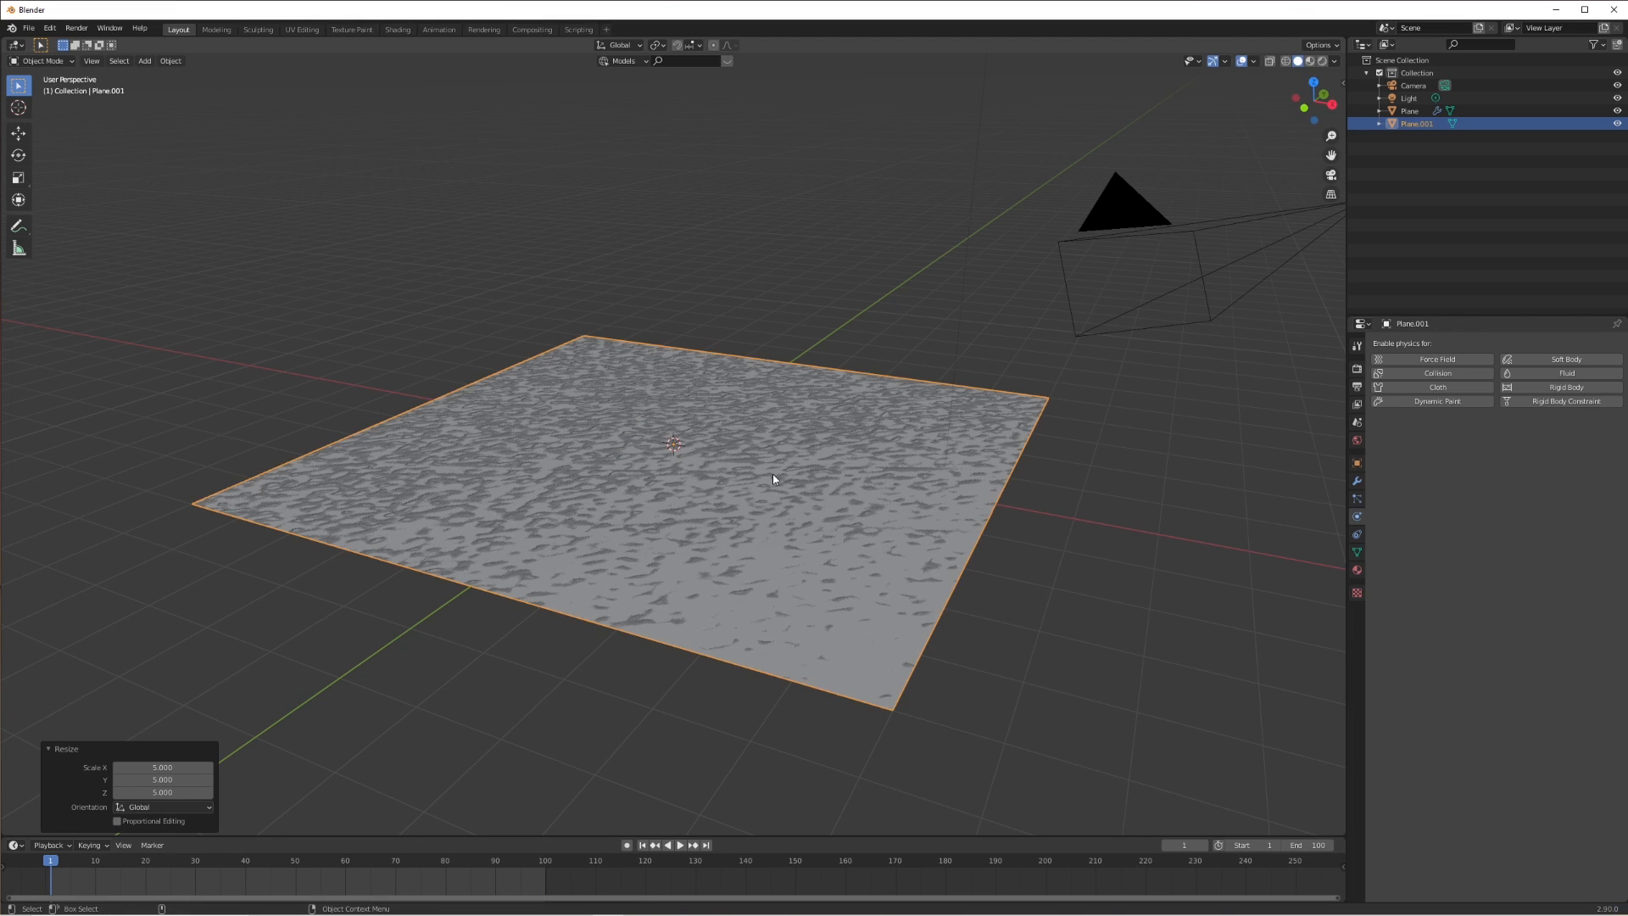
Raise the new plane about 5.2 m along Z above the water plane and add a particle system to it.
key("g")
key("z")
left_click(814, 133)
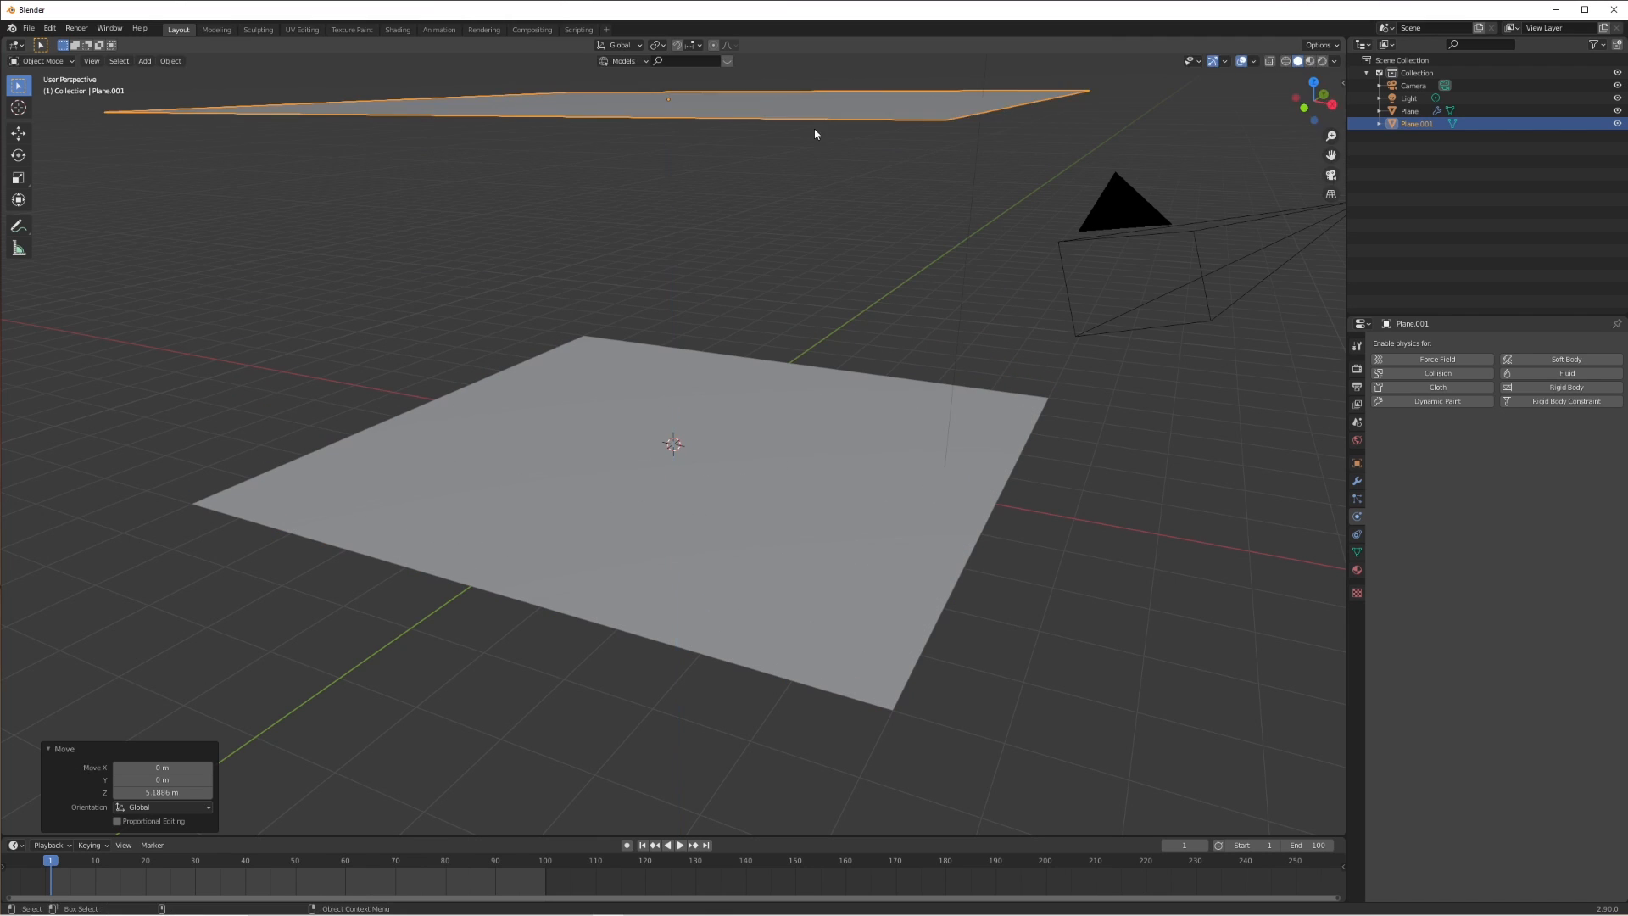
left_click(1356, 500)
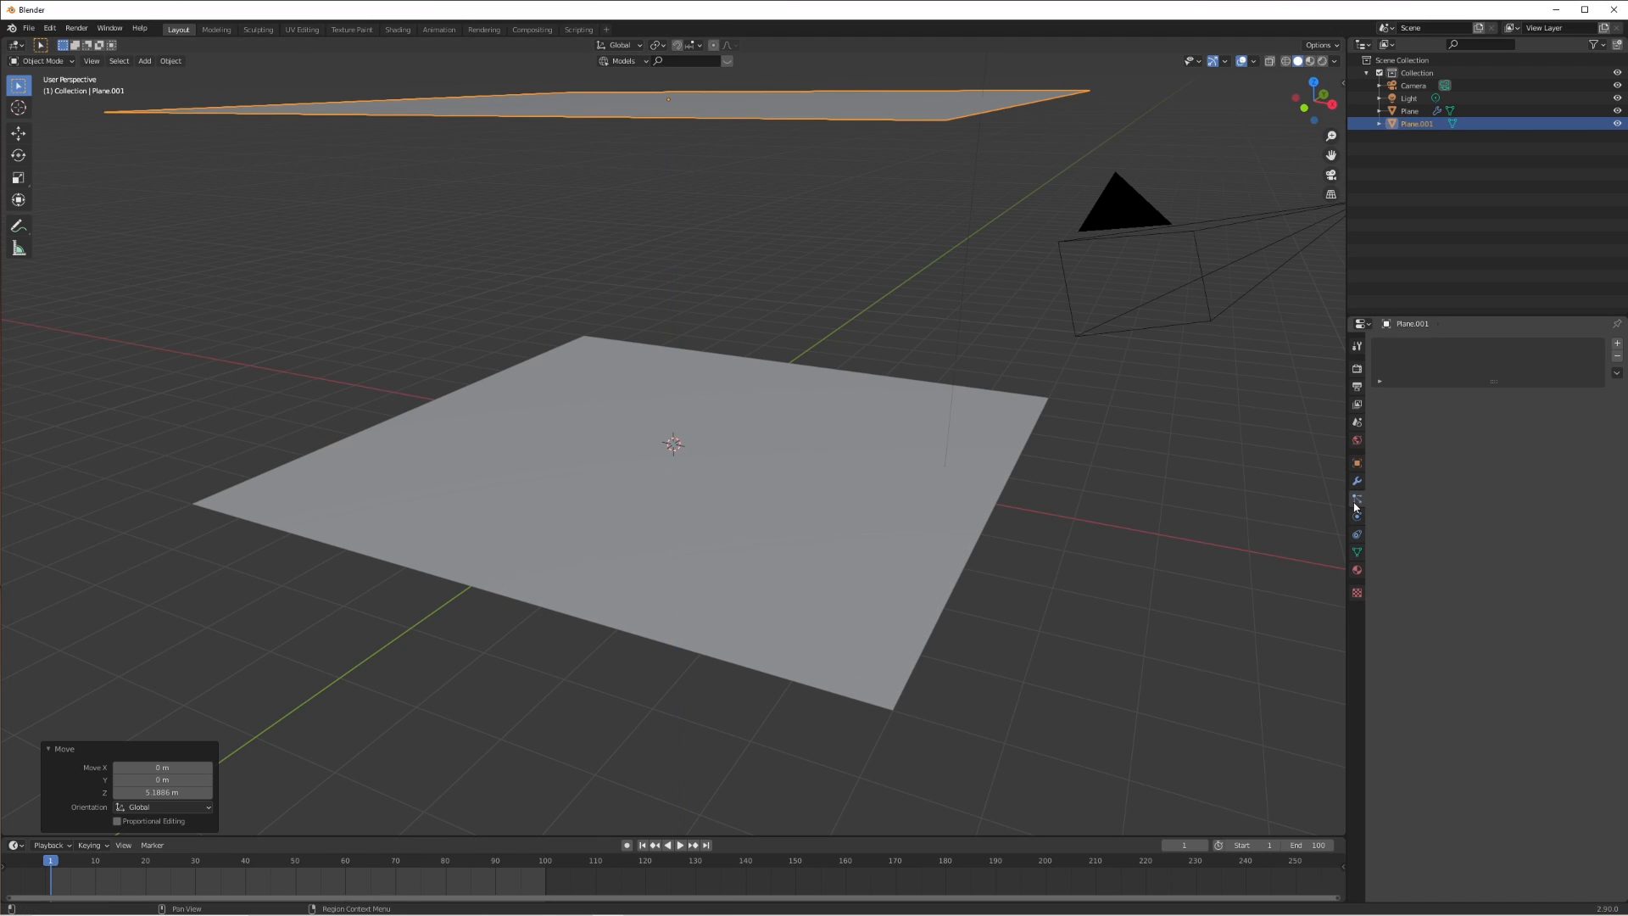
left_click(1616, 344)
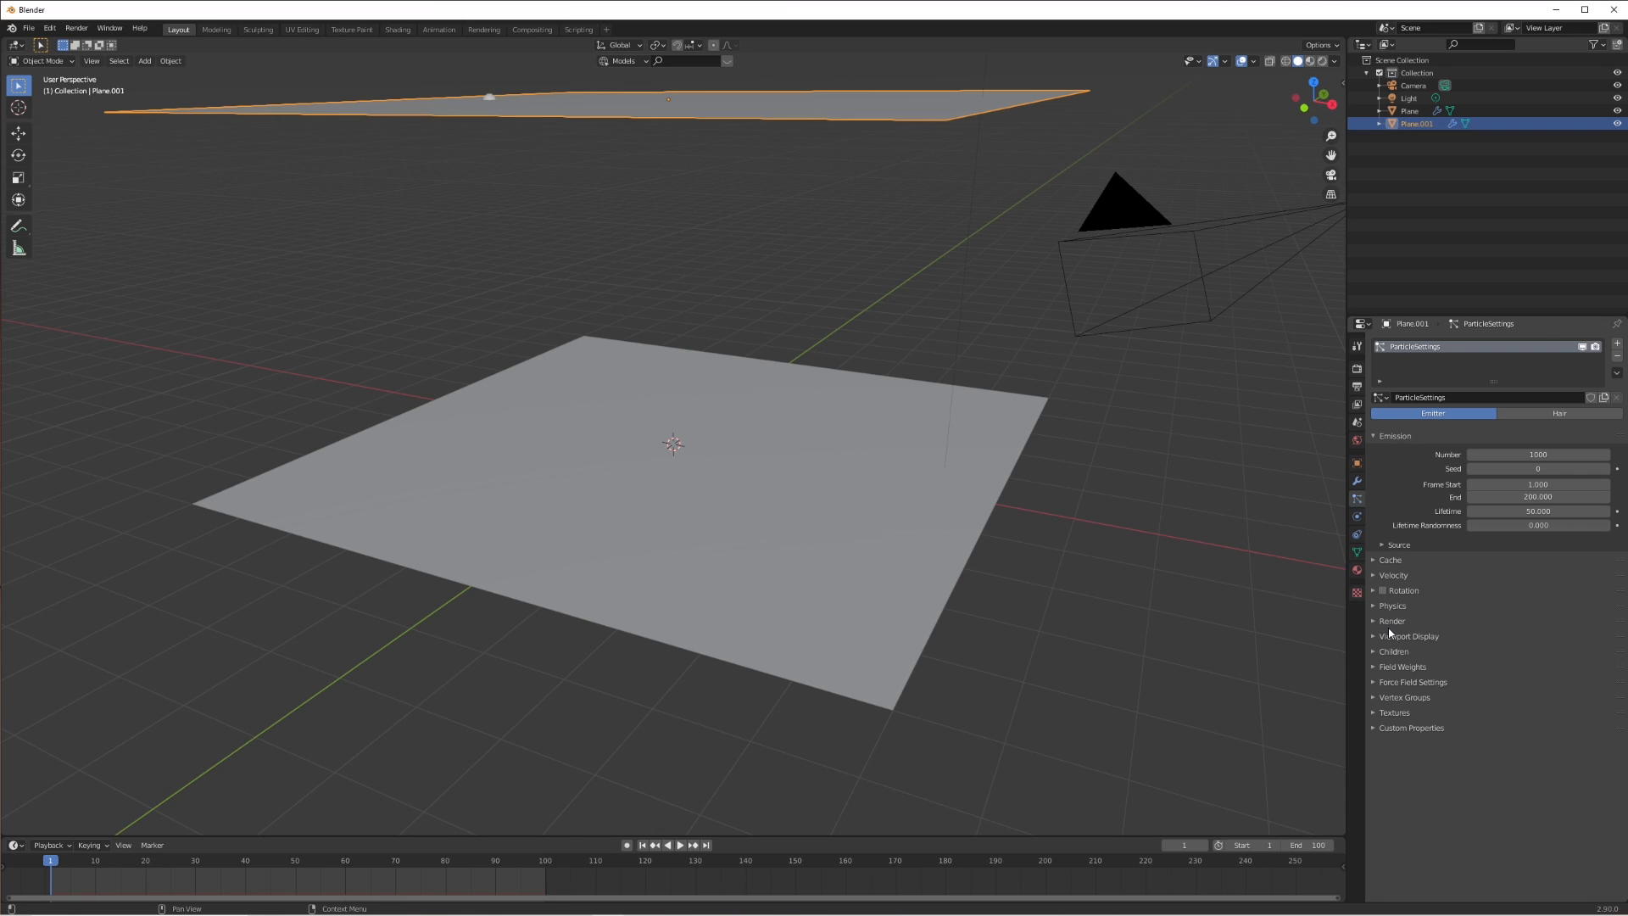
Add an ico sphere at the origin with its subdivisions reduced to 1.
key("shift+a")
mouse_move(754, 337)
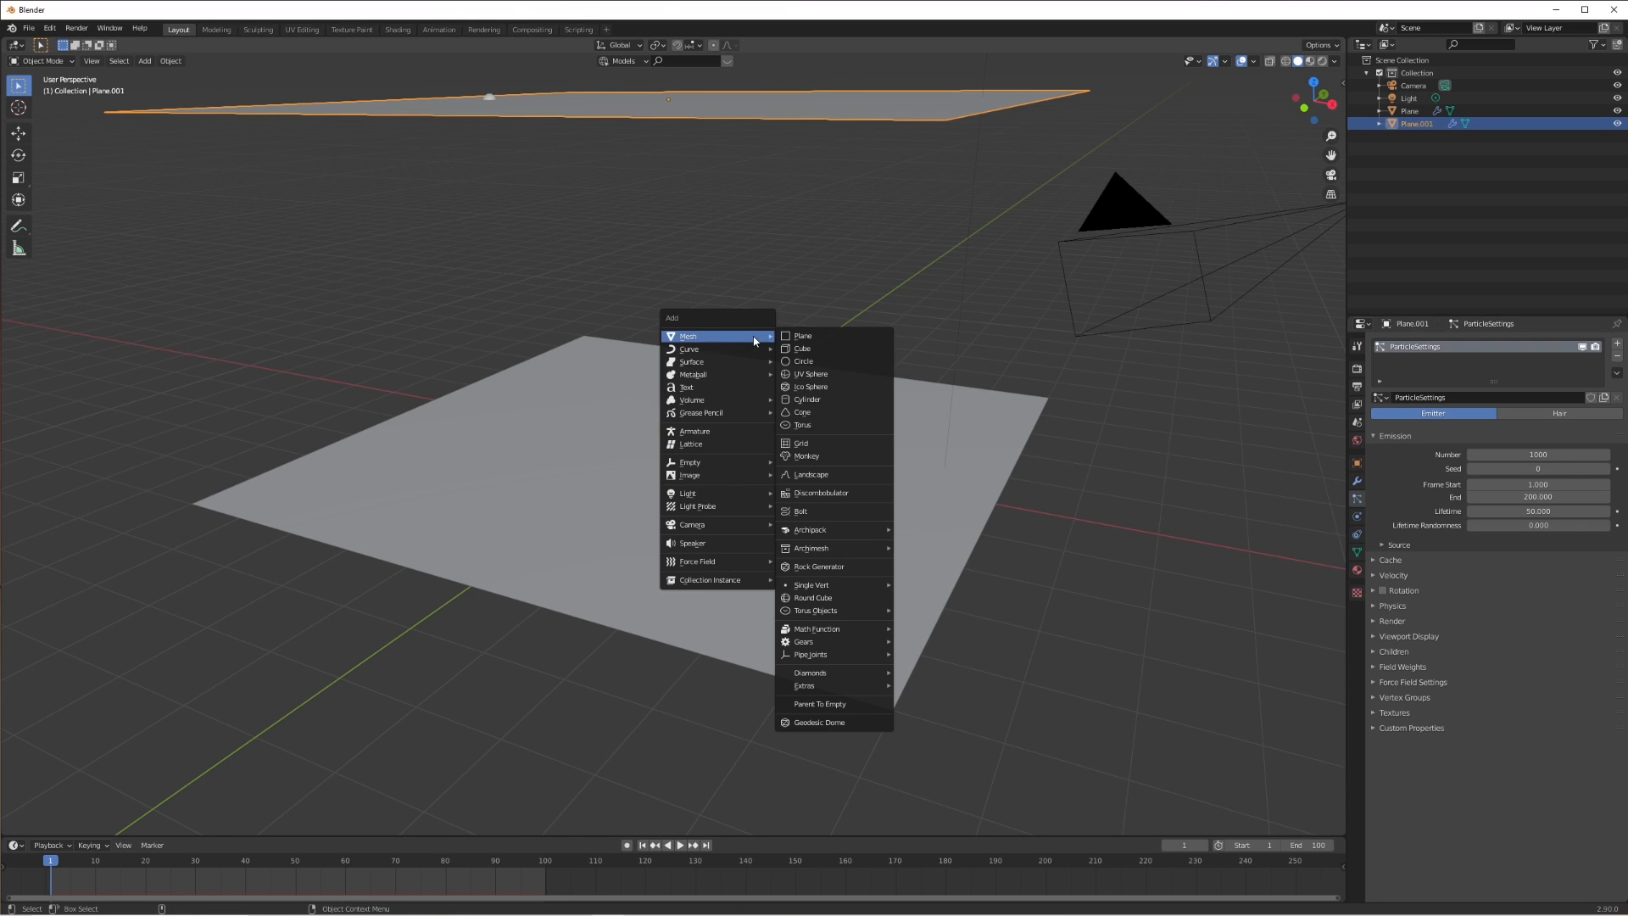
left_click(833, 387)
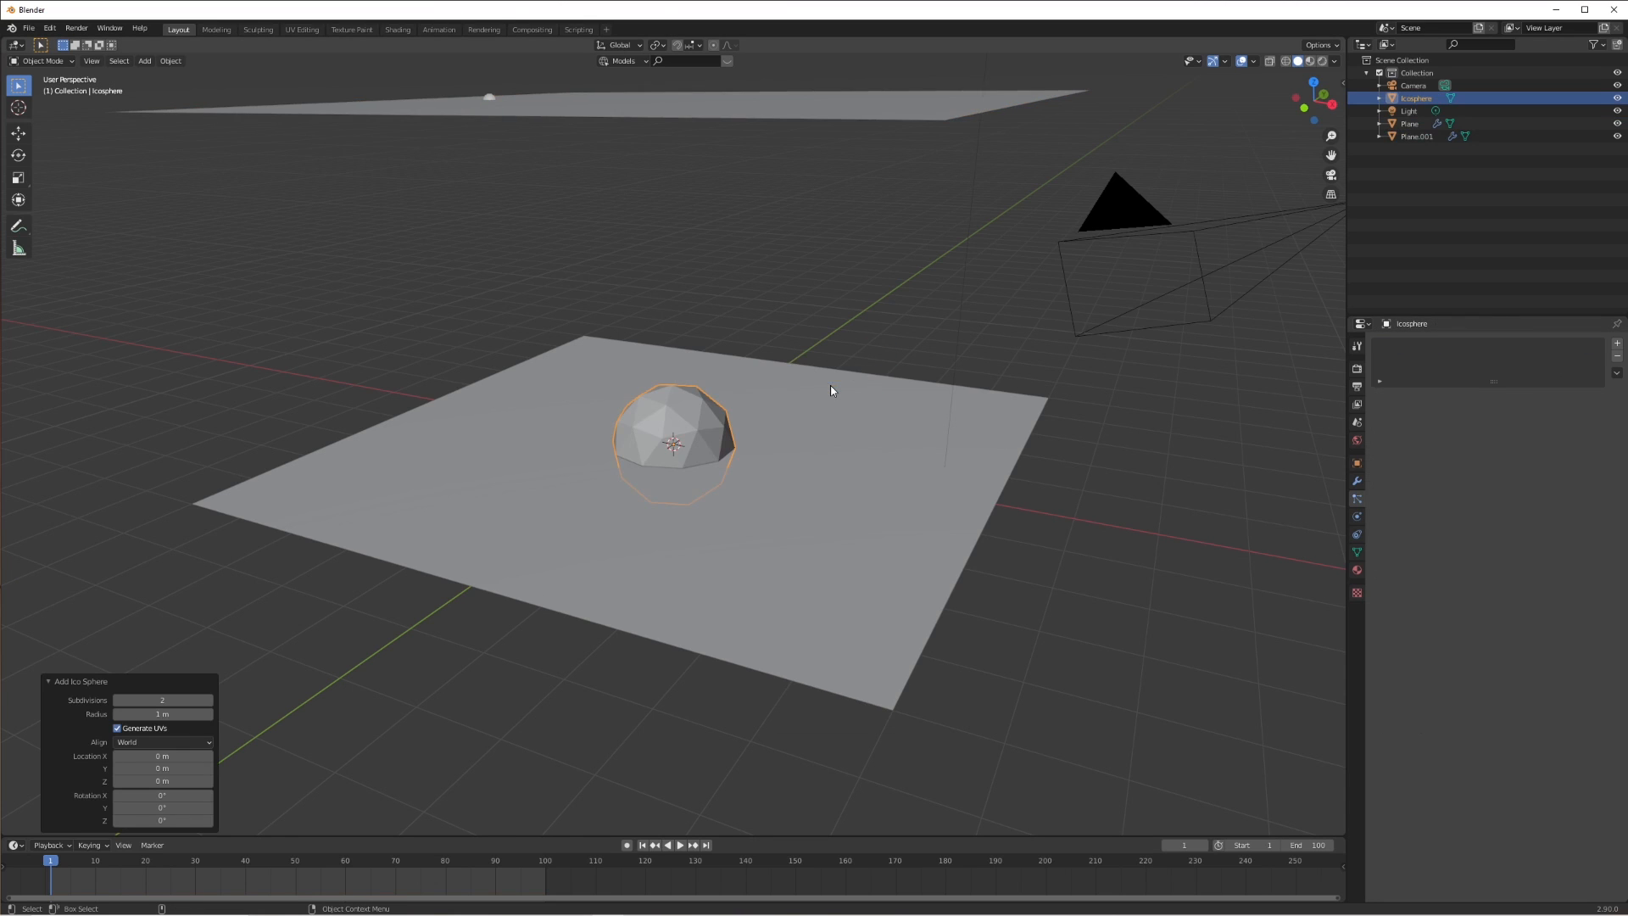
left_click(116, 701)
Raise the ico sphere about 2.75 m along Z, and move it aside out of view of the planes.
key("g")
key("z")
left_click(735, 333)
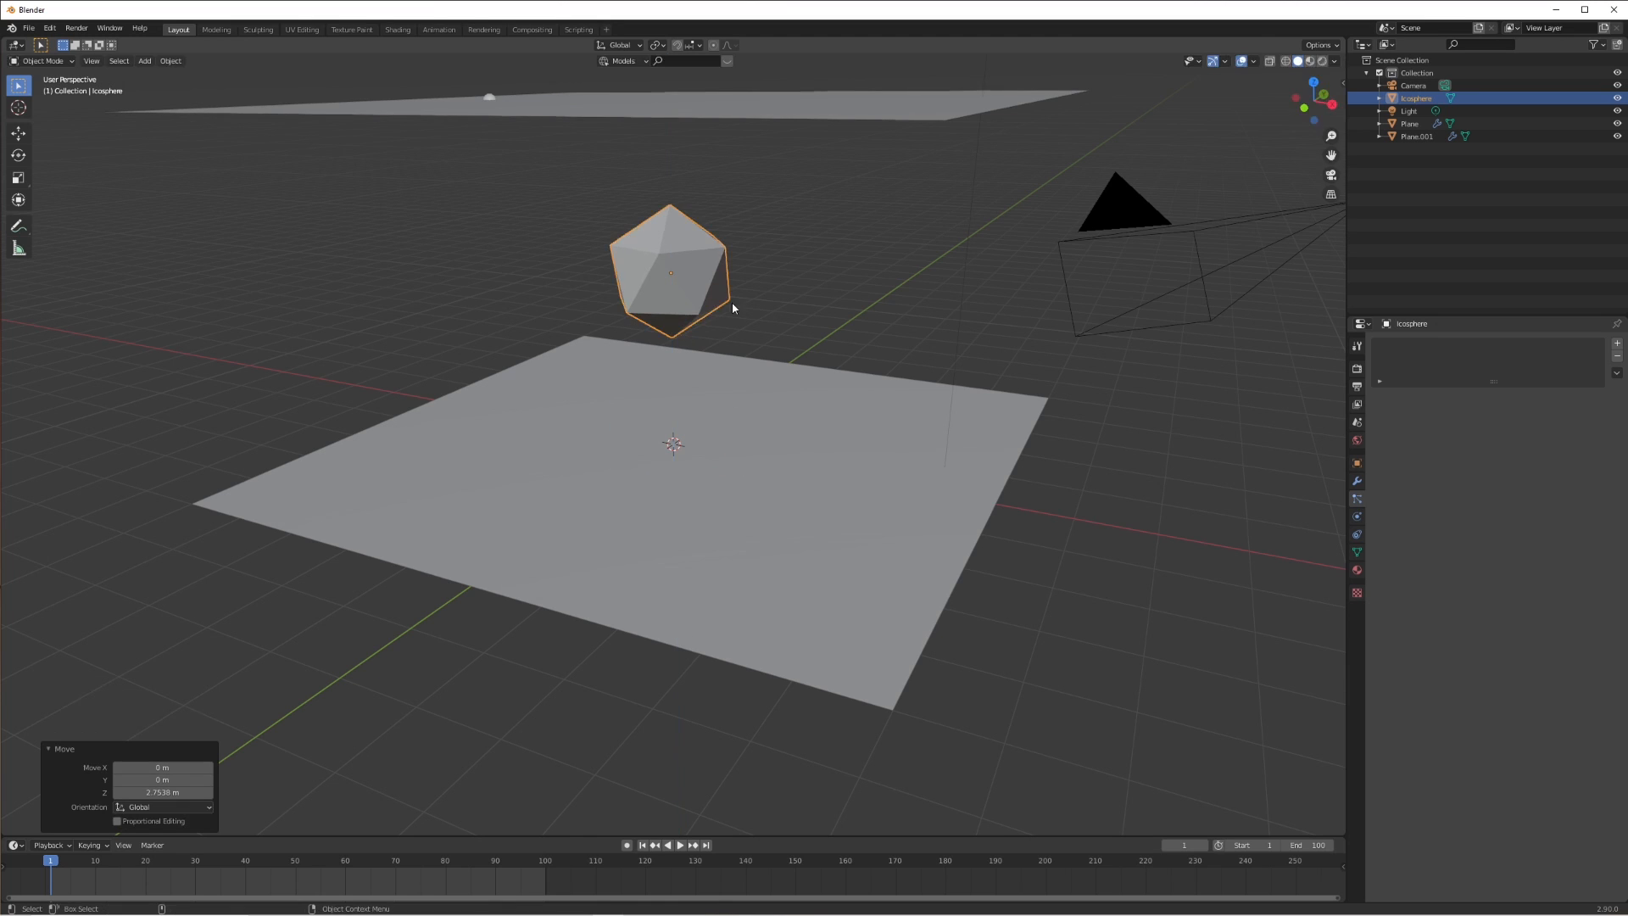
key("g")
left_click(52, 540)
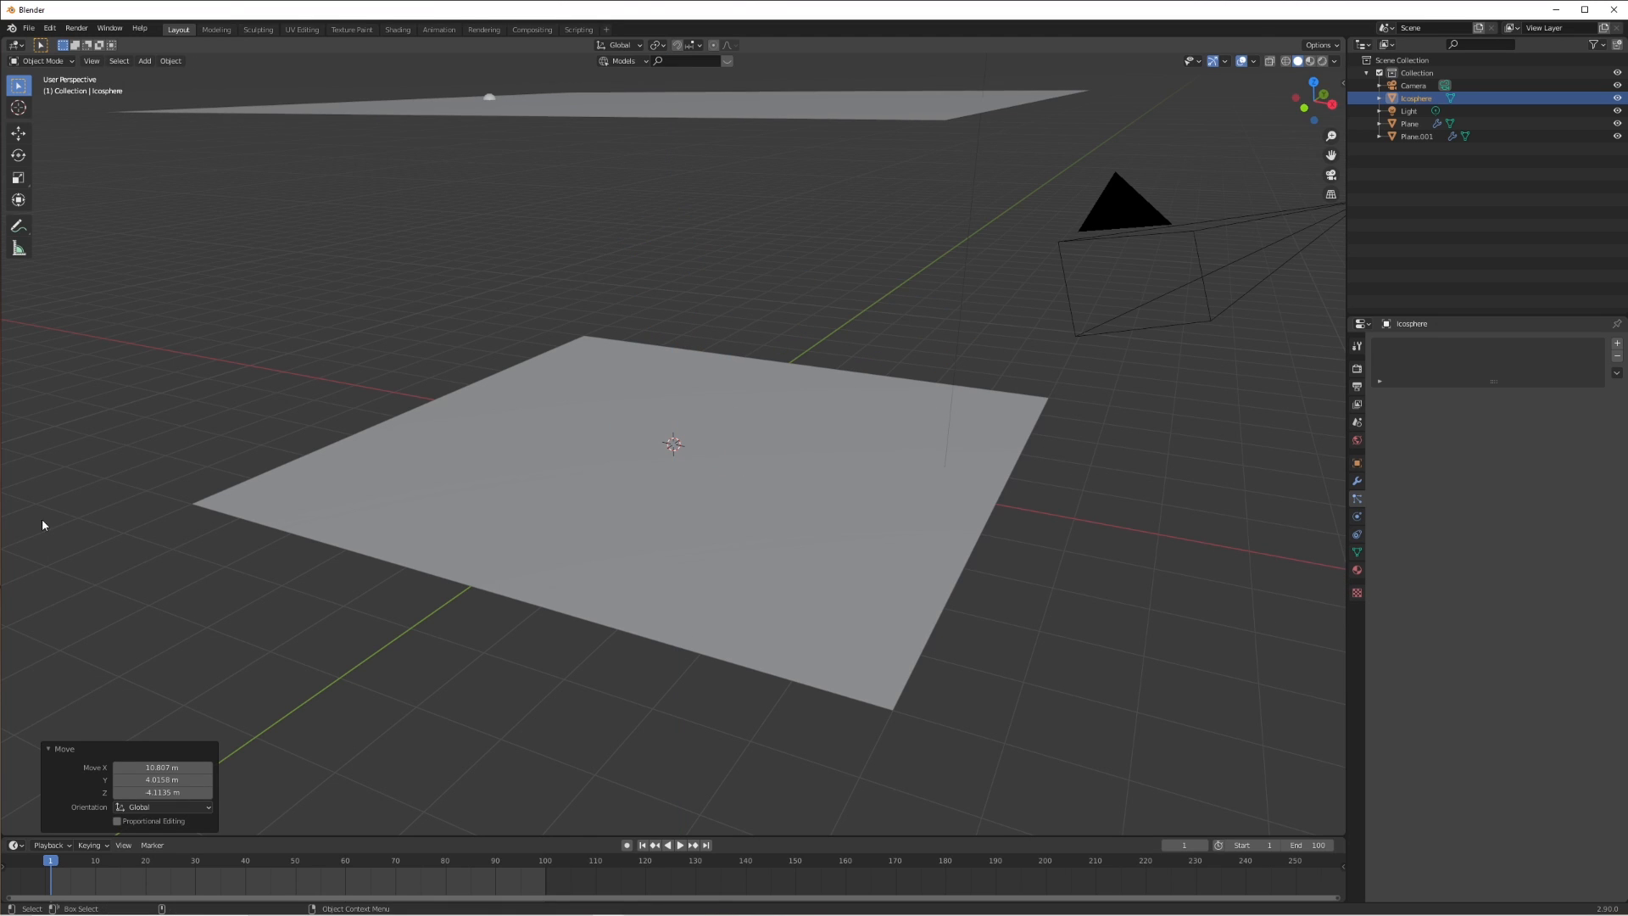
Render the upper plane's particles as an object using Icosphere as the instance, and play the animation to preview the falling drops.
left_click(666, 111)
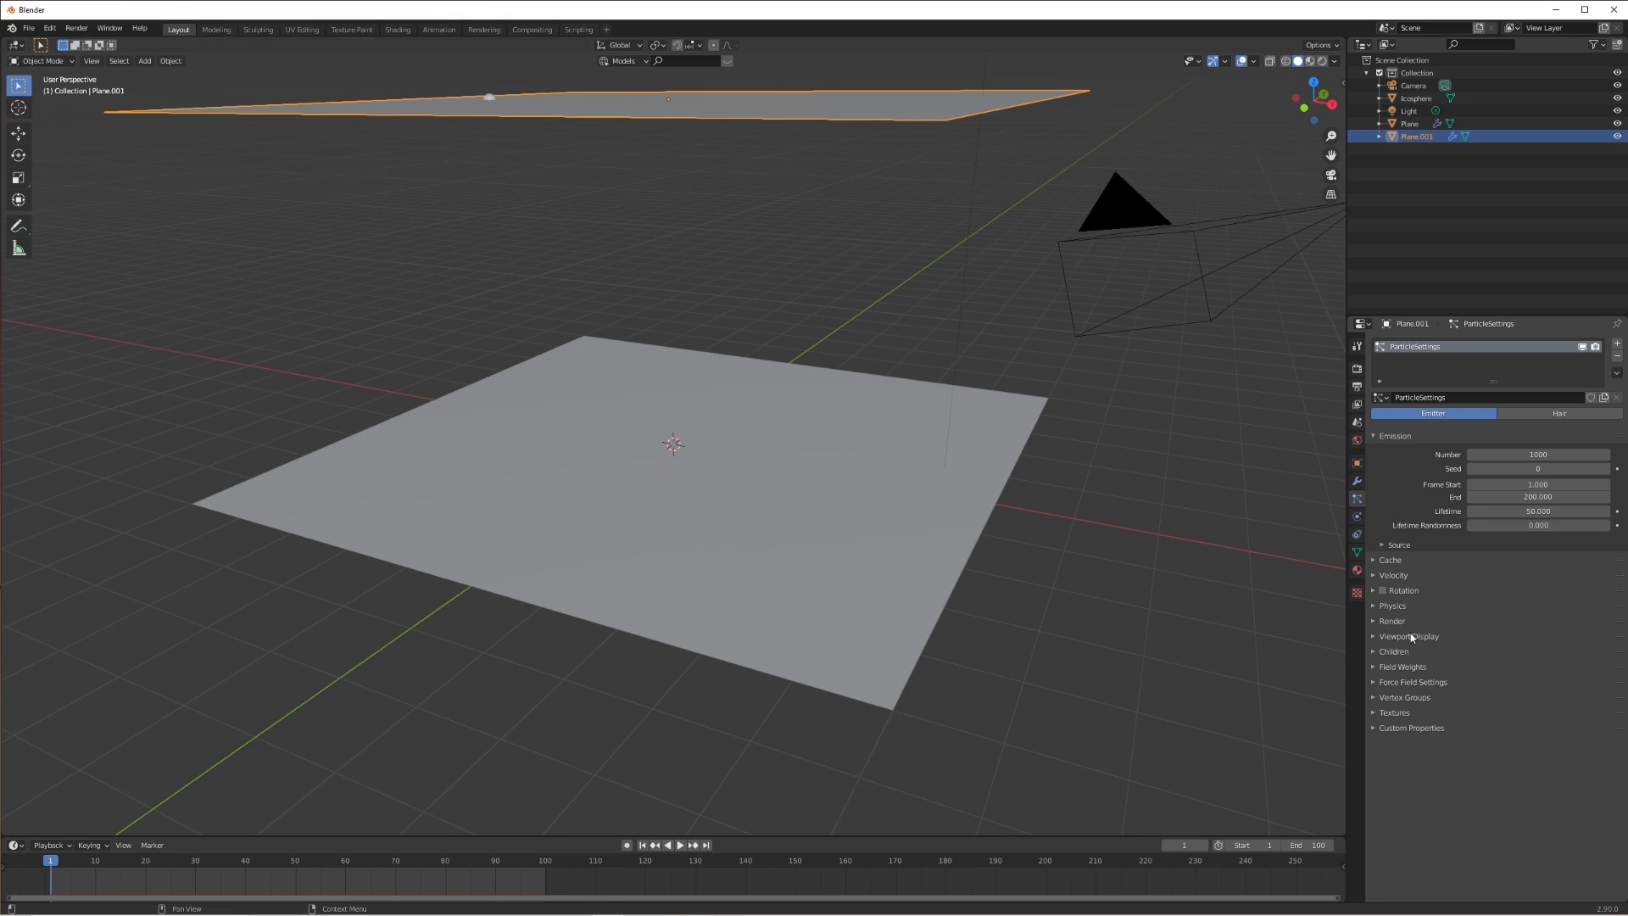
left_click(1385, 622)
left_click(1557, 642)
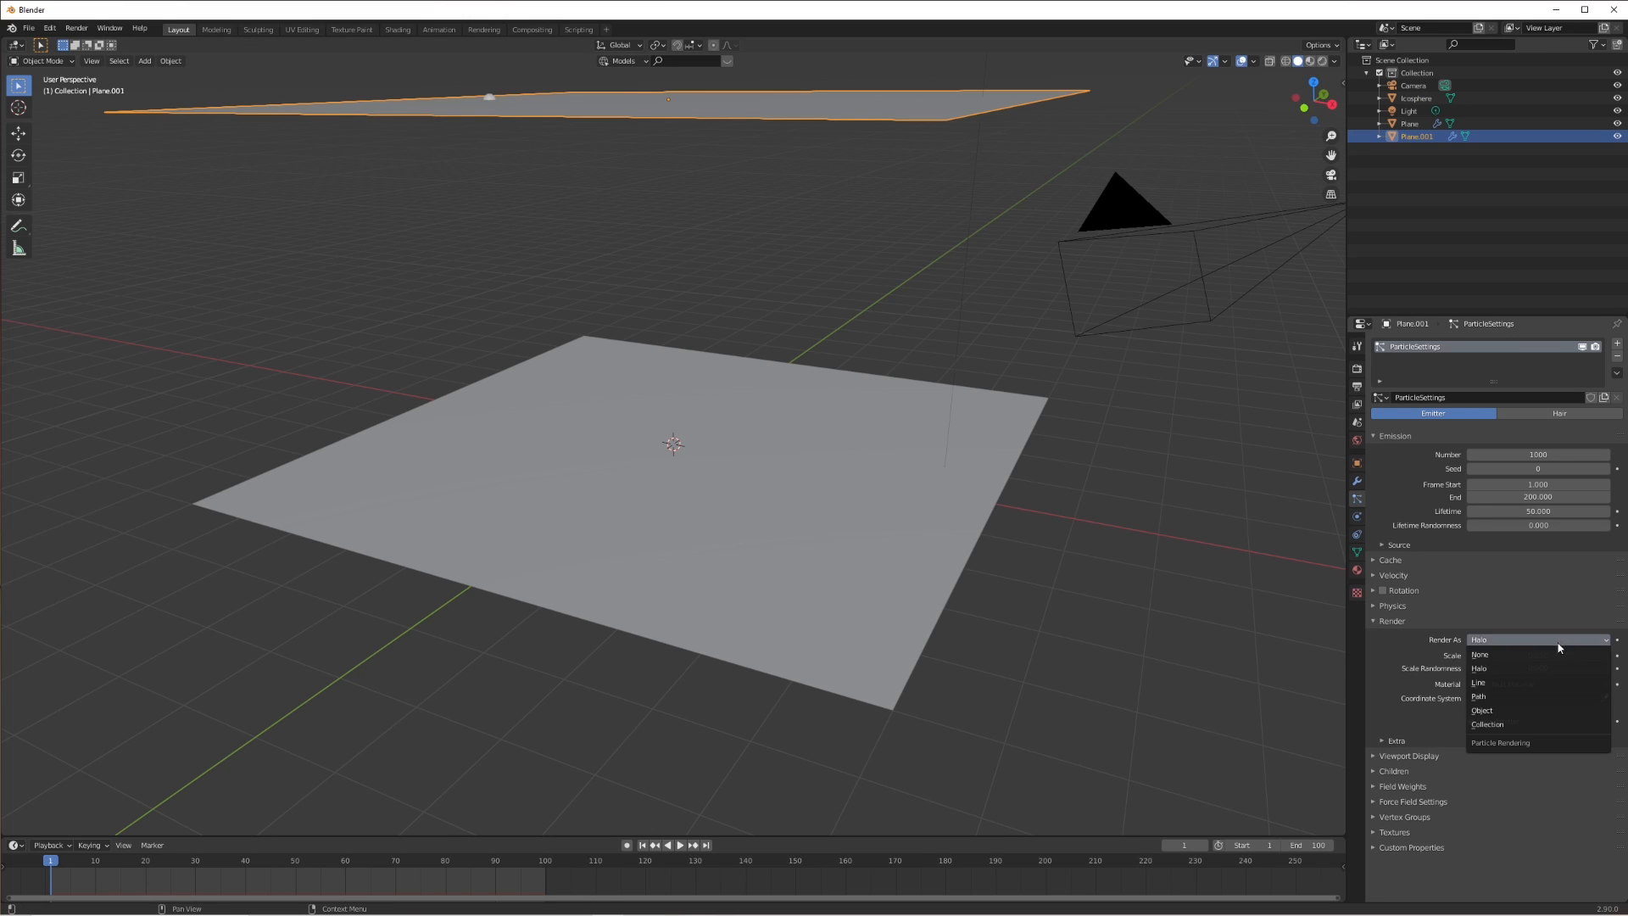
left_click(1512, 712)
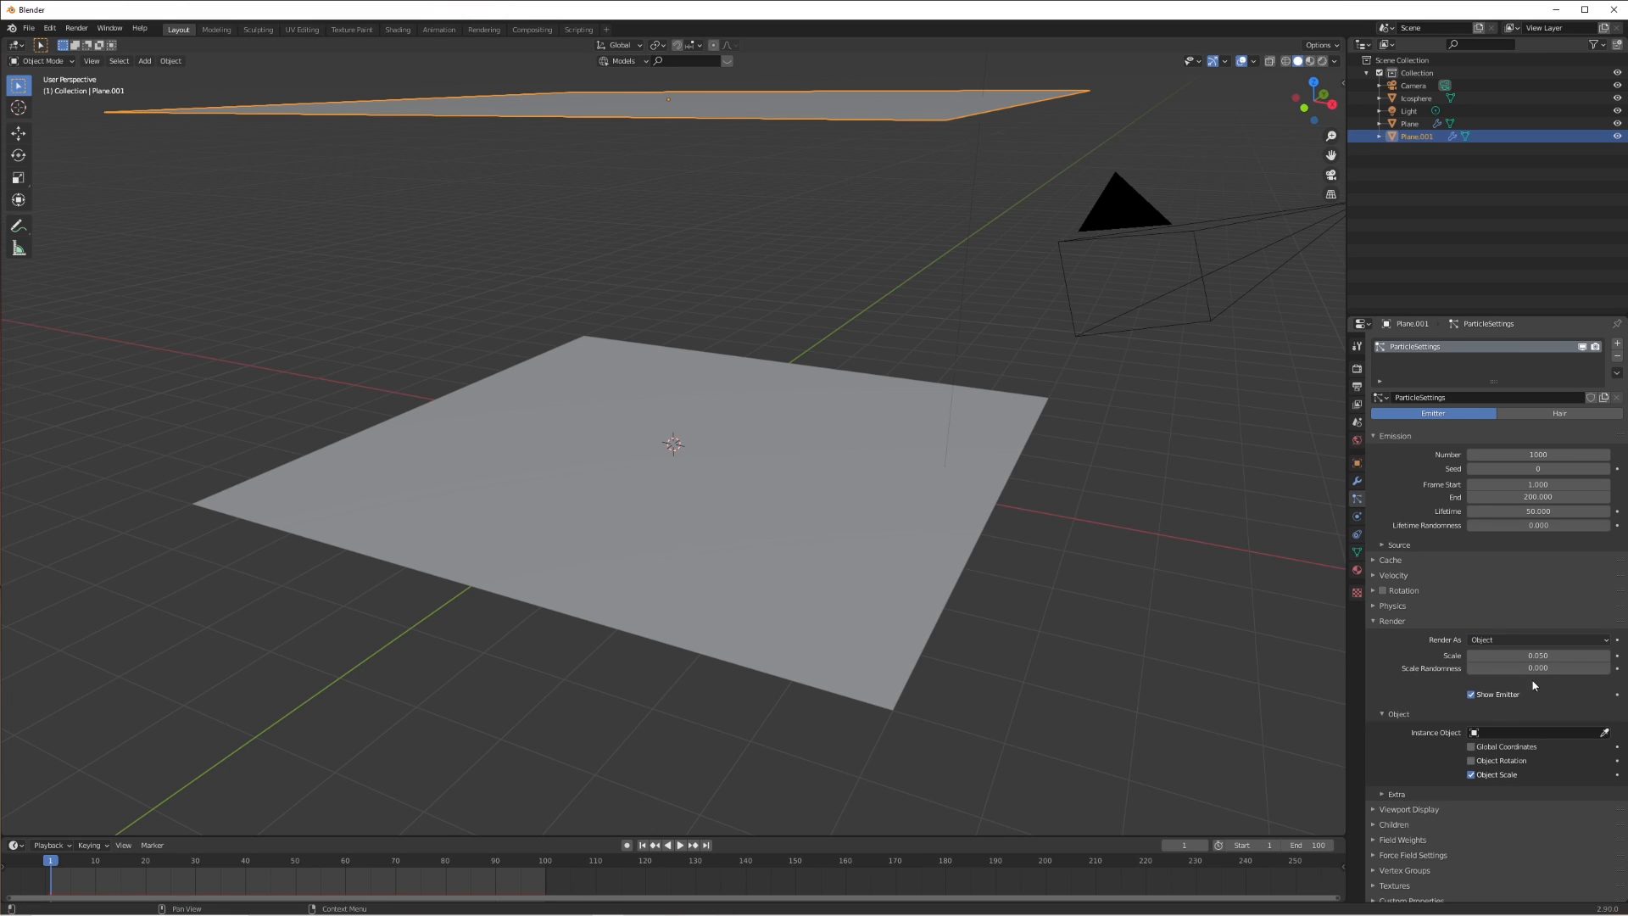
left_click(1513, 730)
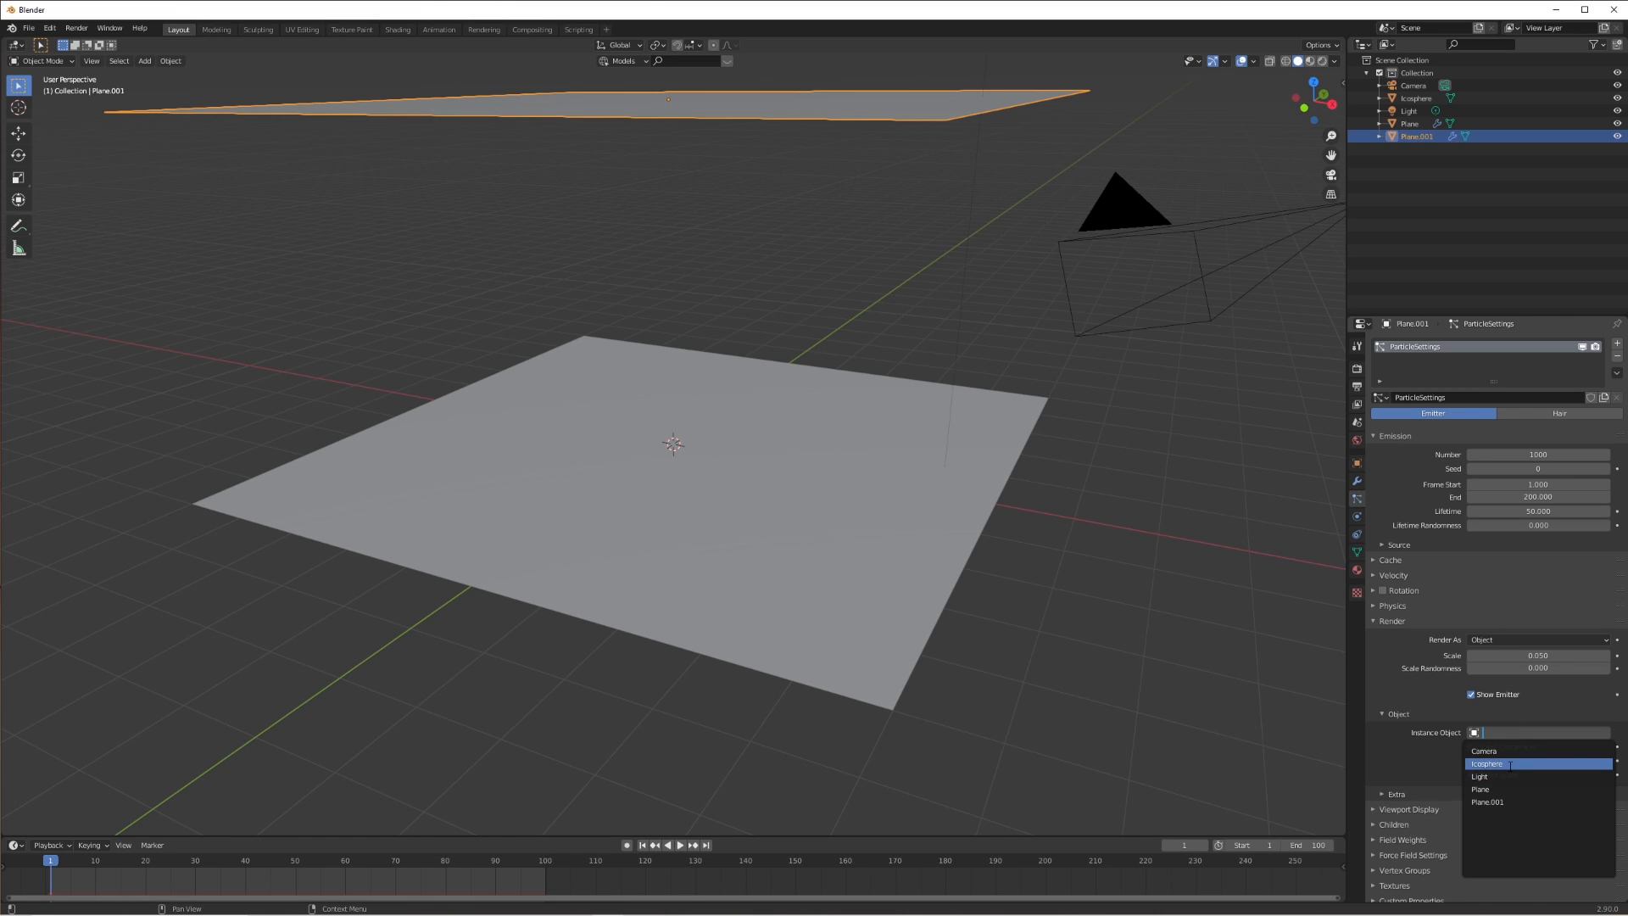
left_click(1510, 764)
key("space")
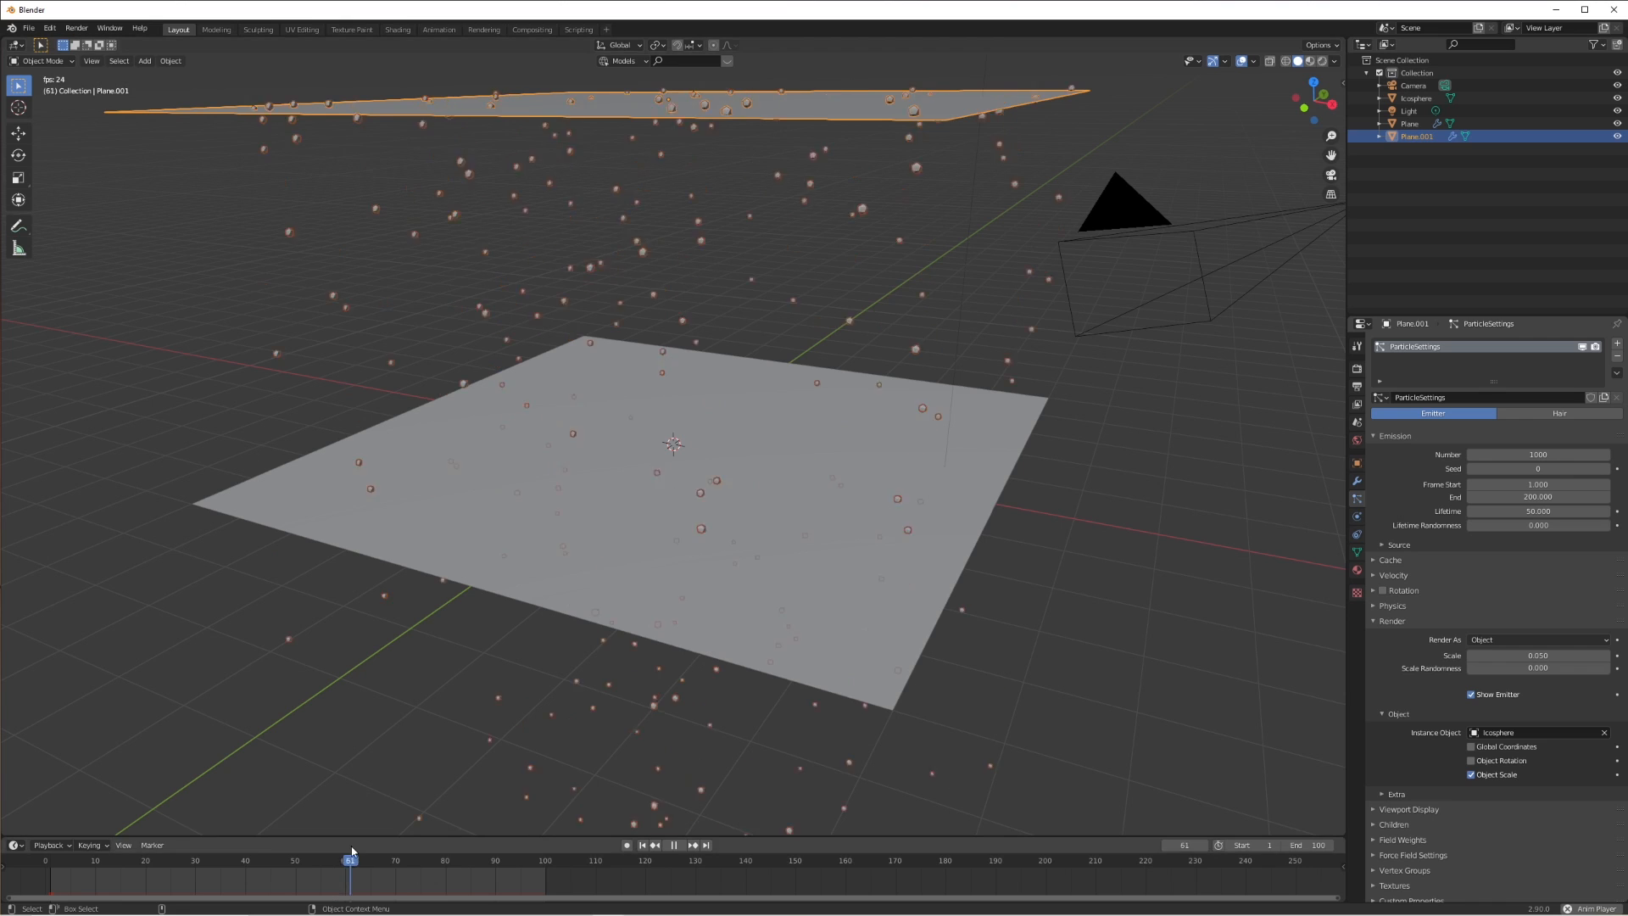
key("Escape")
Enable Dynamic Paint on the upper emitter plane and add it as a brush.
left_click(1356, 517)
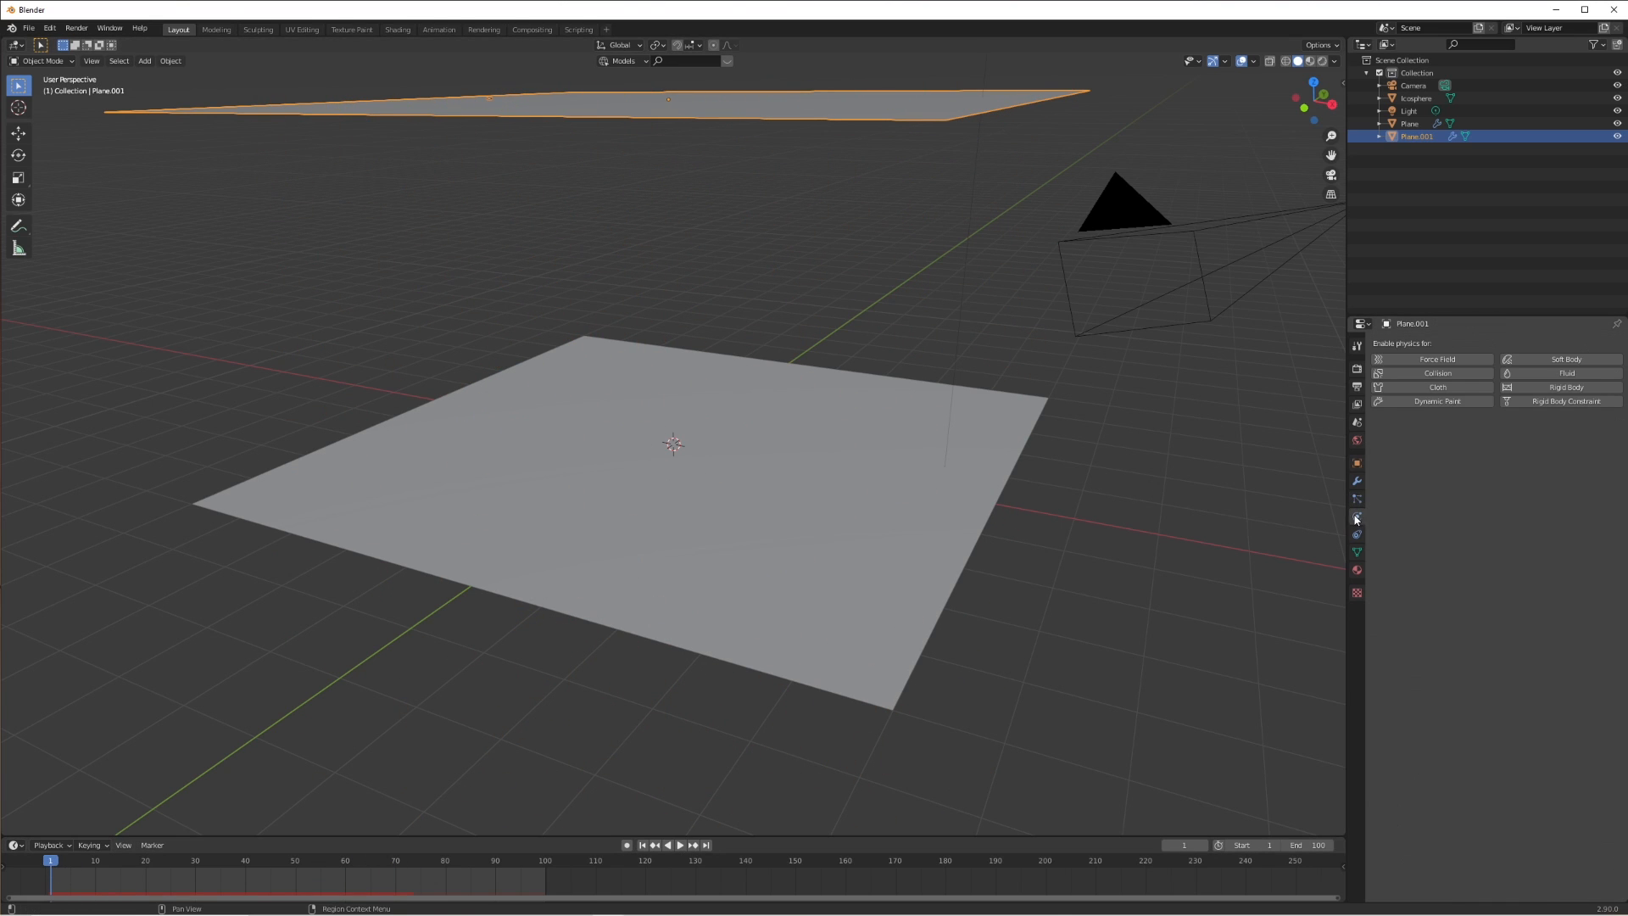
left_click(1443, 402)
left_click(1510, 440)
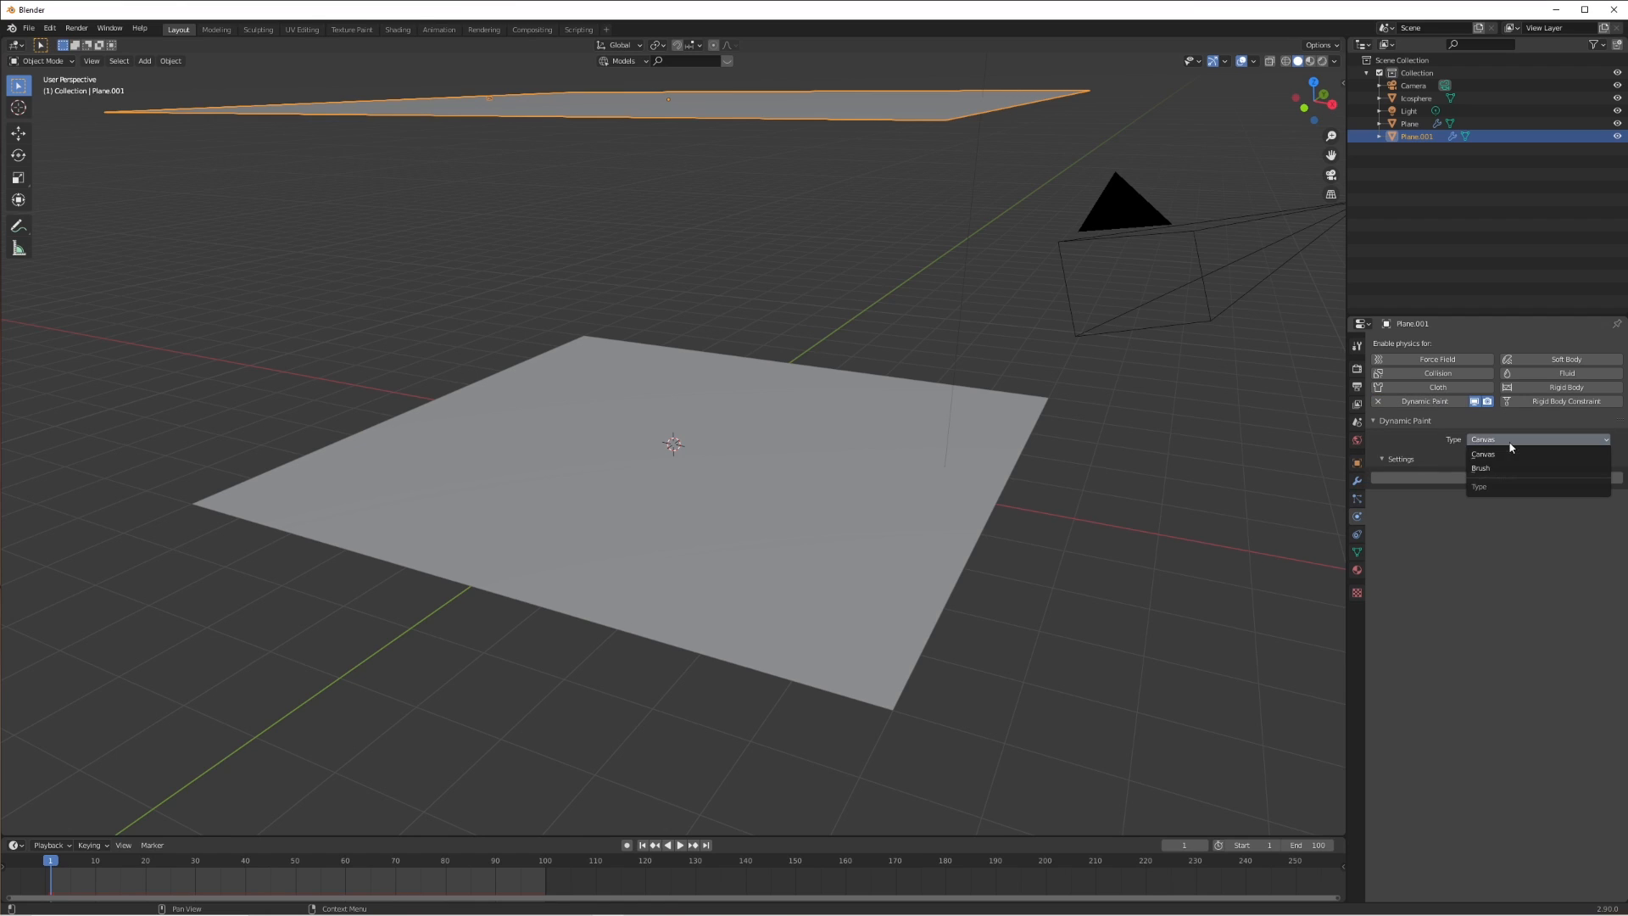
left_click(1496, 469)
left_click(1503, 478)
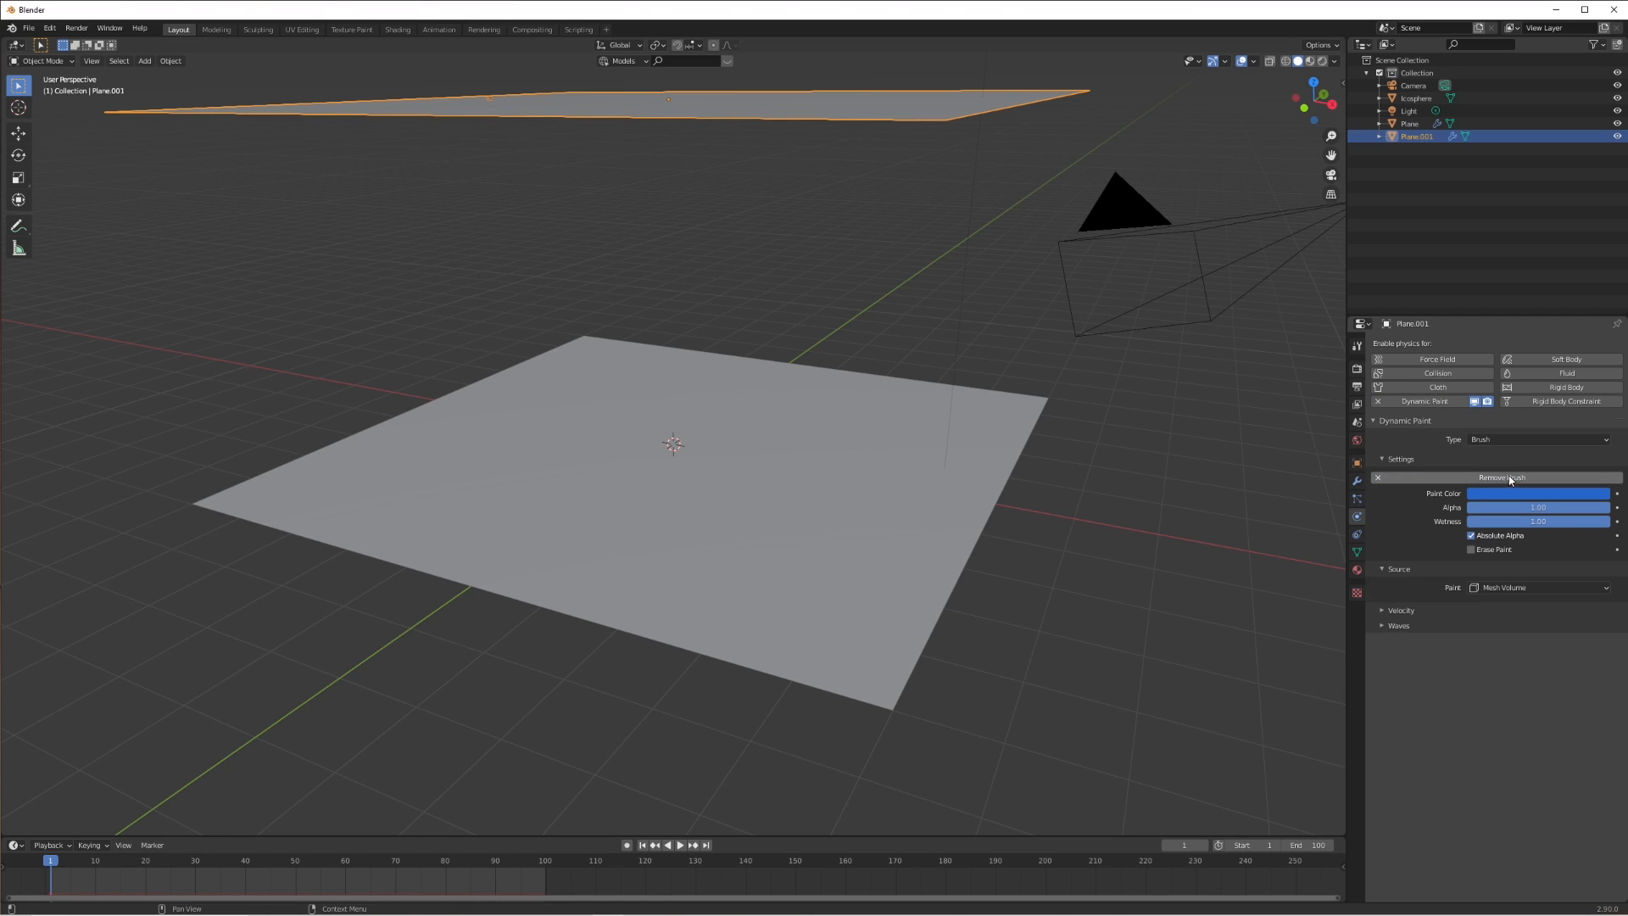
Set the emitter brush's paint source to Particle System, using ParticleSettings.
left_click(1499, 590)
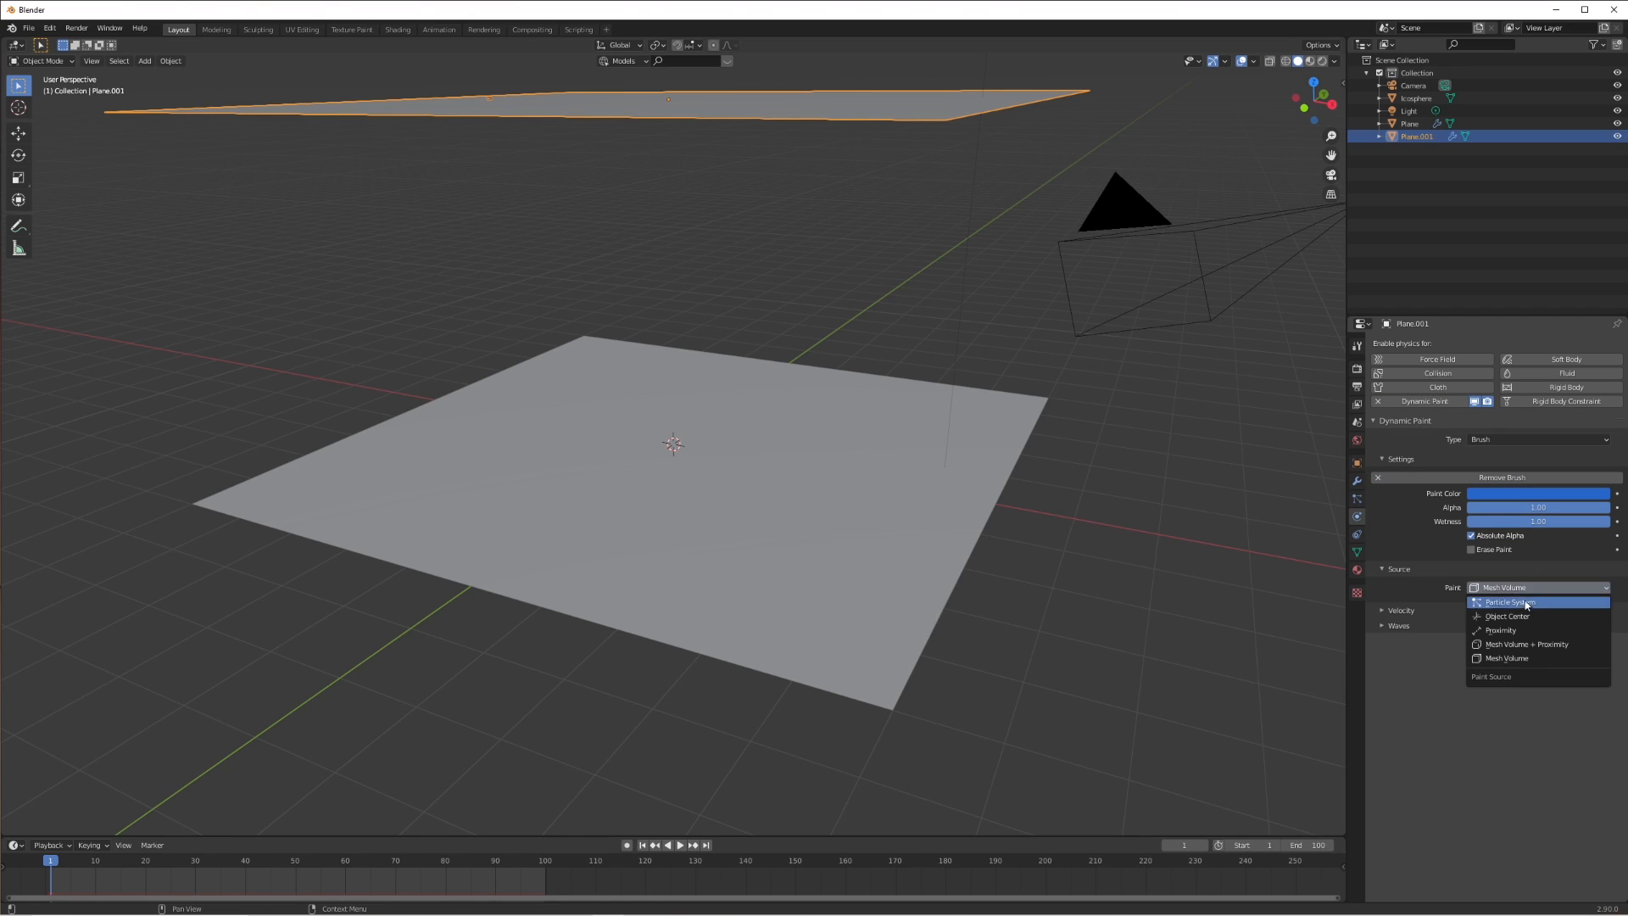
left_click(1518, 603)
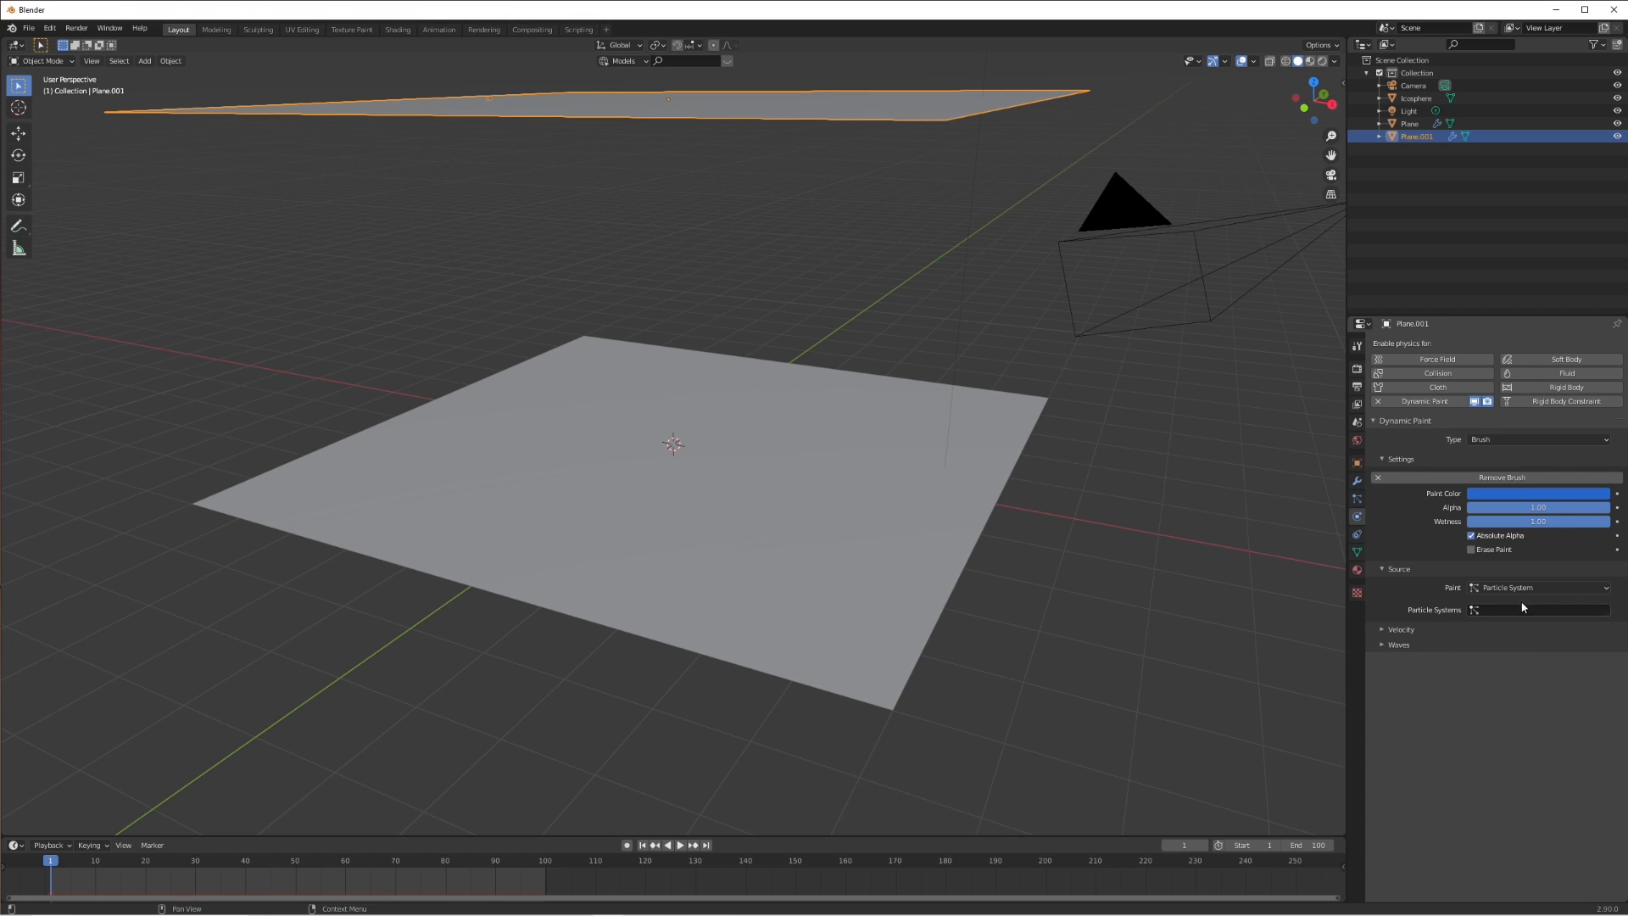
left_click(1513, 610)
left_click(1517, 628)
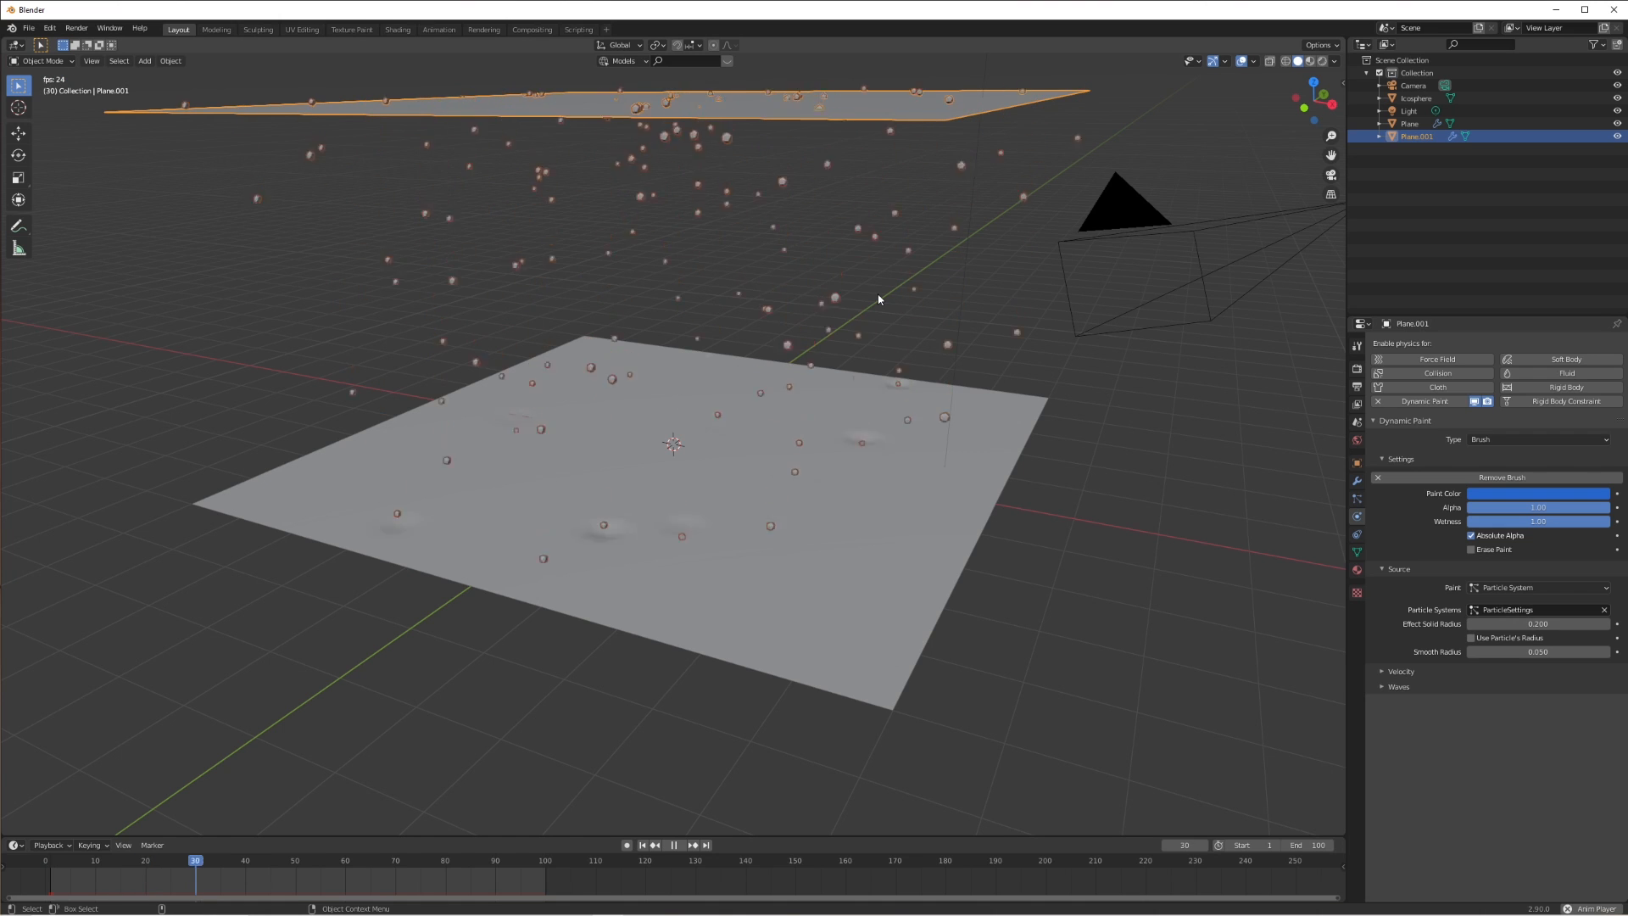
Inspect the rain ripples on the water plane during playback and hide the emitter plane Plane.001 in the viewport.
scroll(731, 490, "up", 1)
middle_click_drag(732, 496, 774, 462)
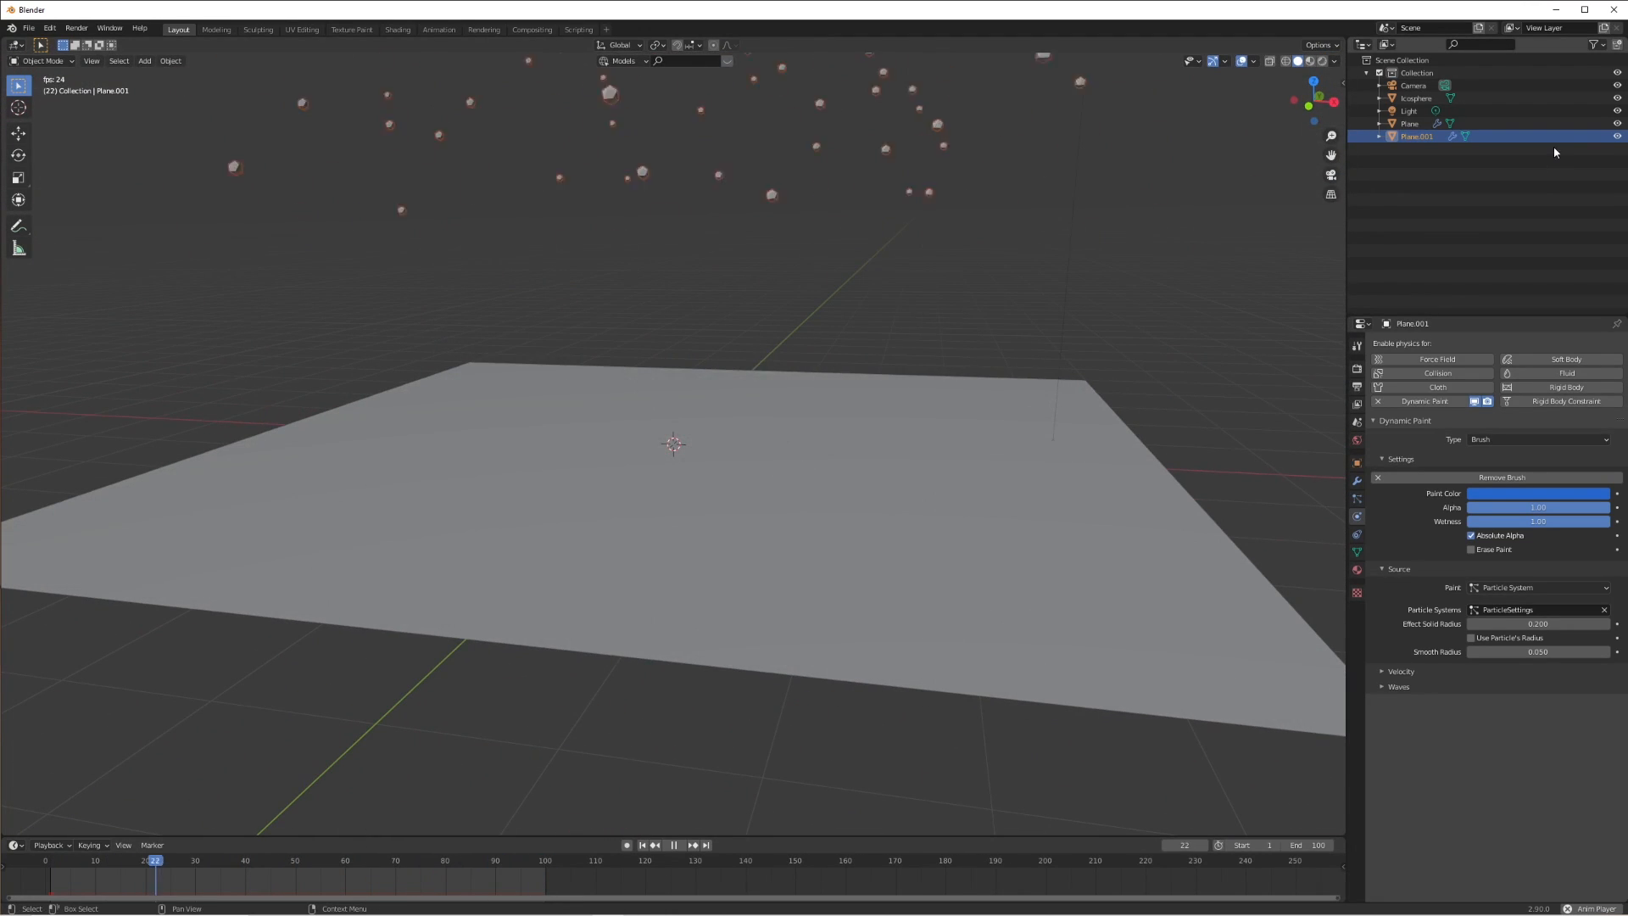
left_click(1617, 135)
middle_click_drag(1119, 324, 1024, 313)
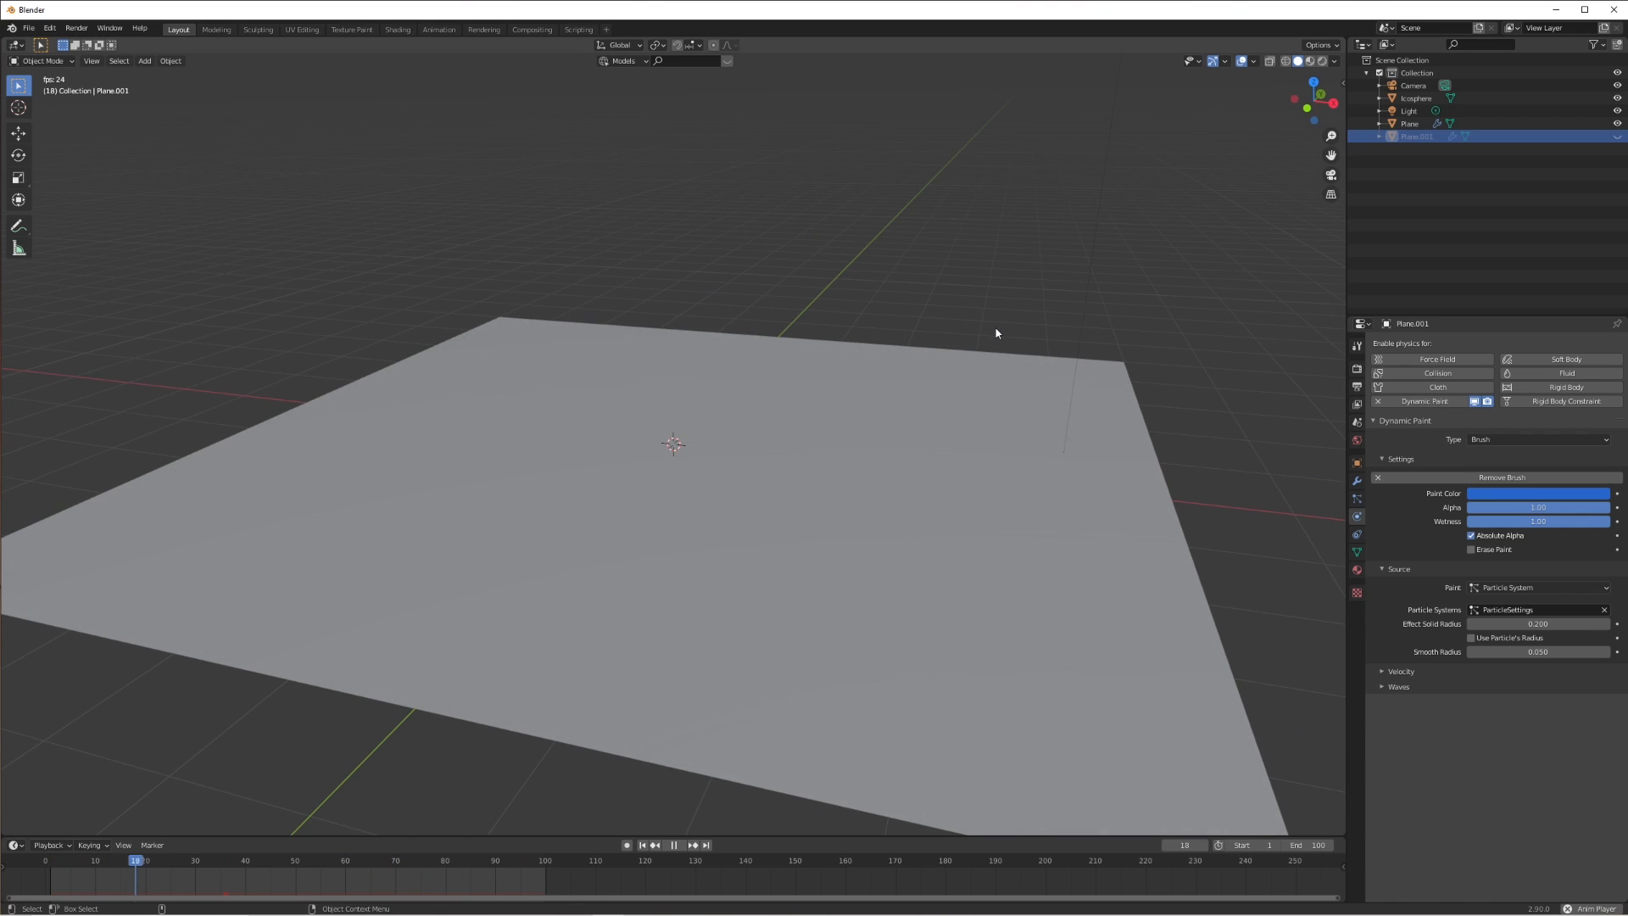